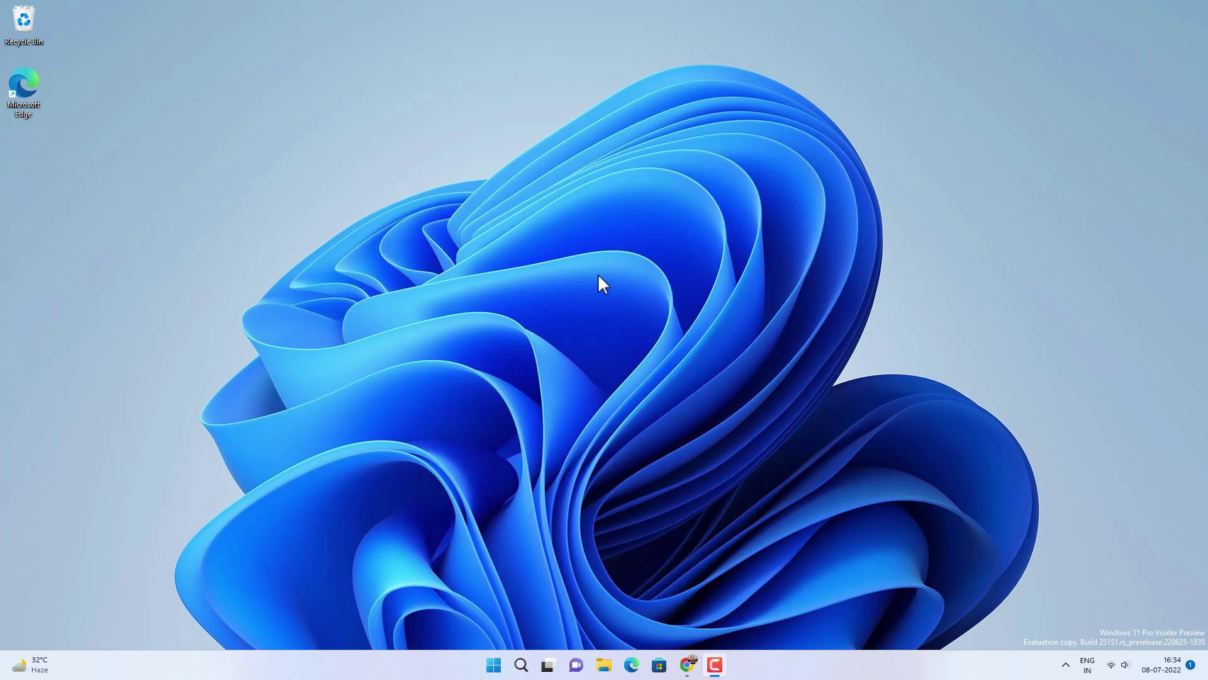
Run sysdm.cpl to open System Properties on its Advanced tab.
key("super+r")
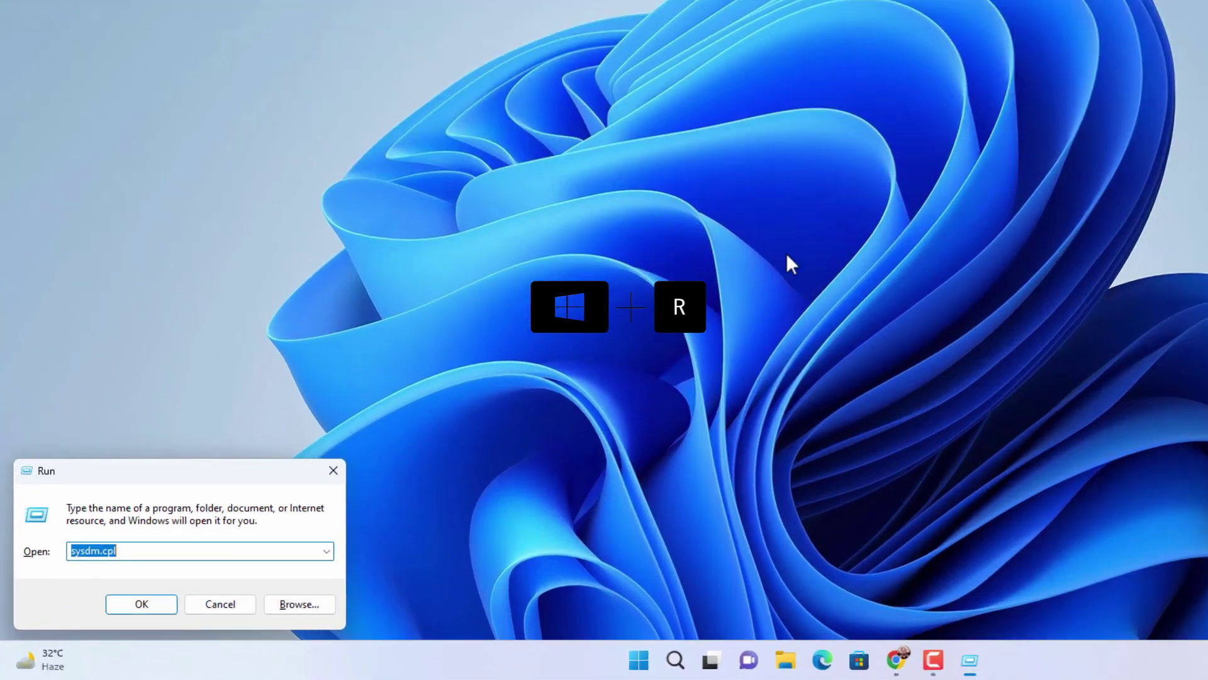
key("BackSpace")
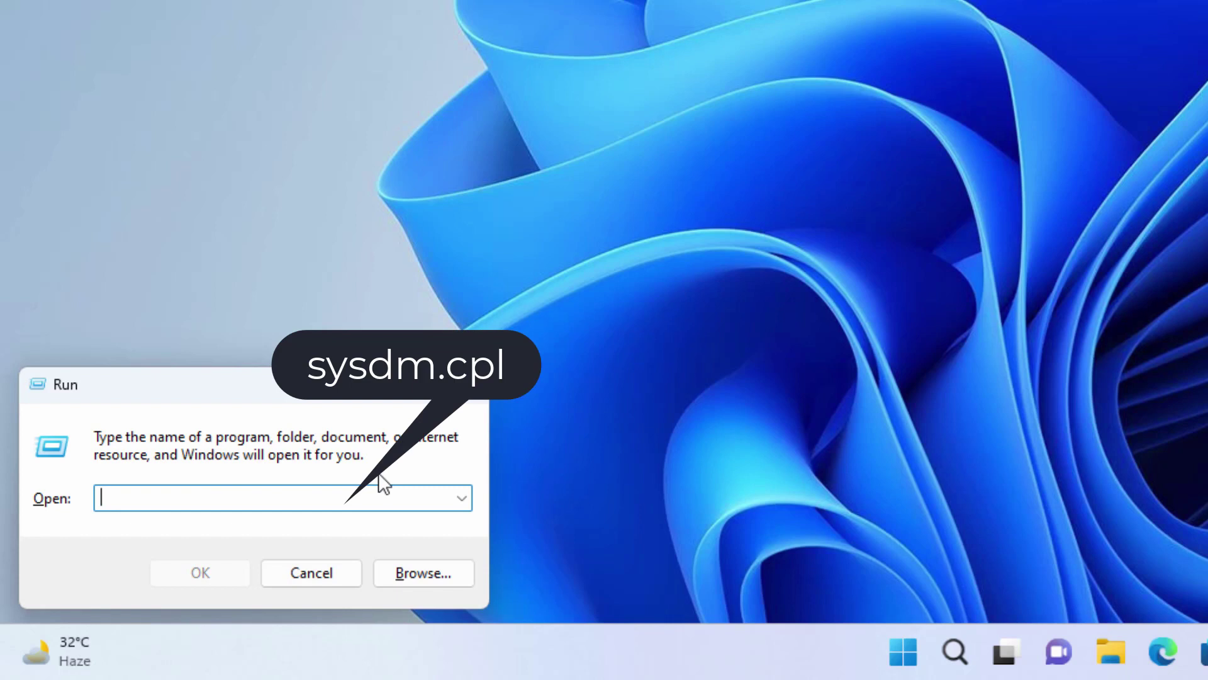
type("sysdm")
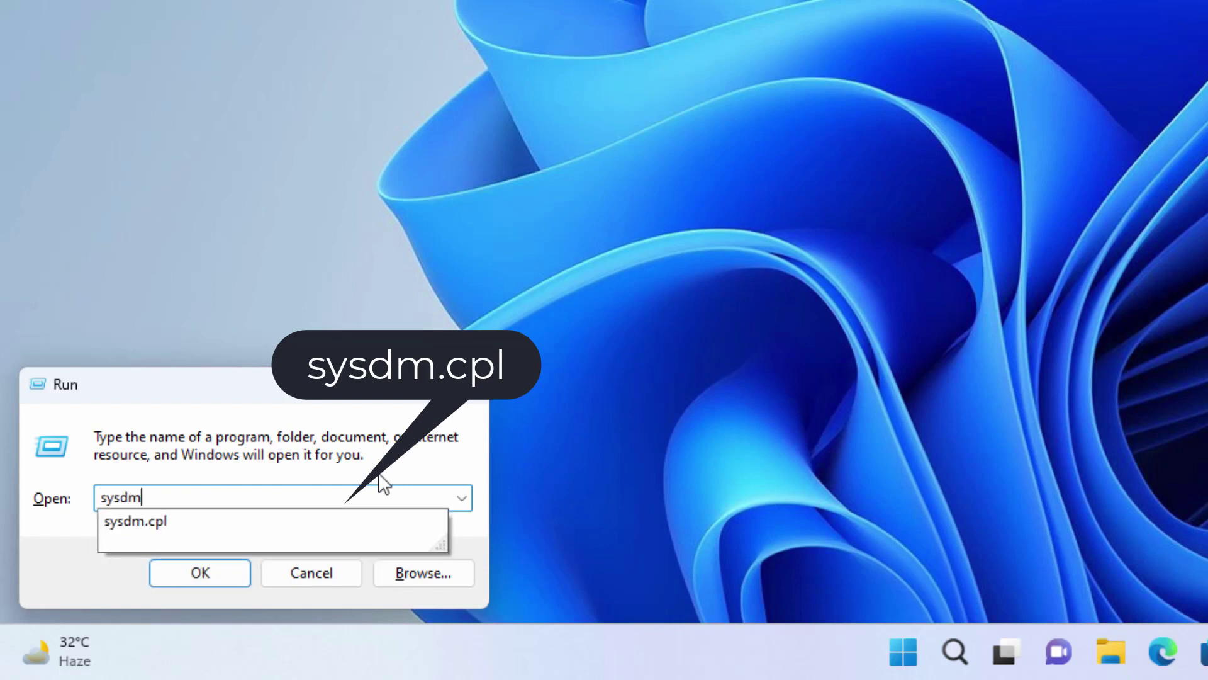
type(".cpl")
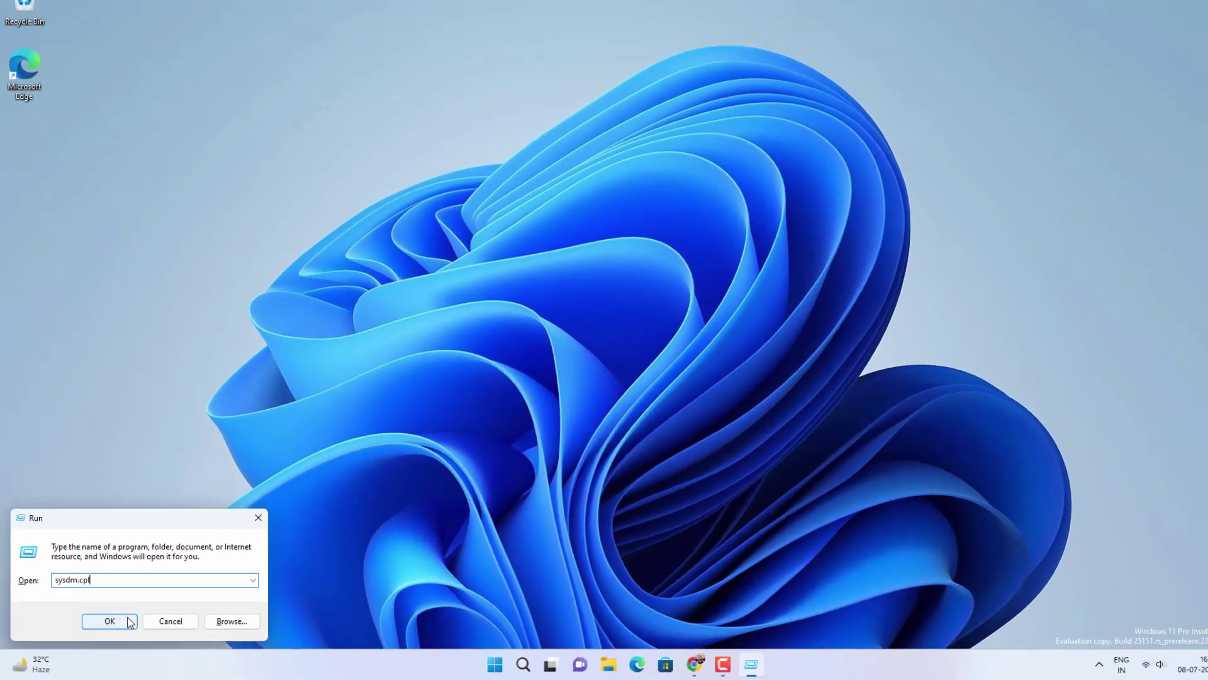
left_click(200, 572)
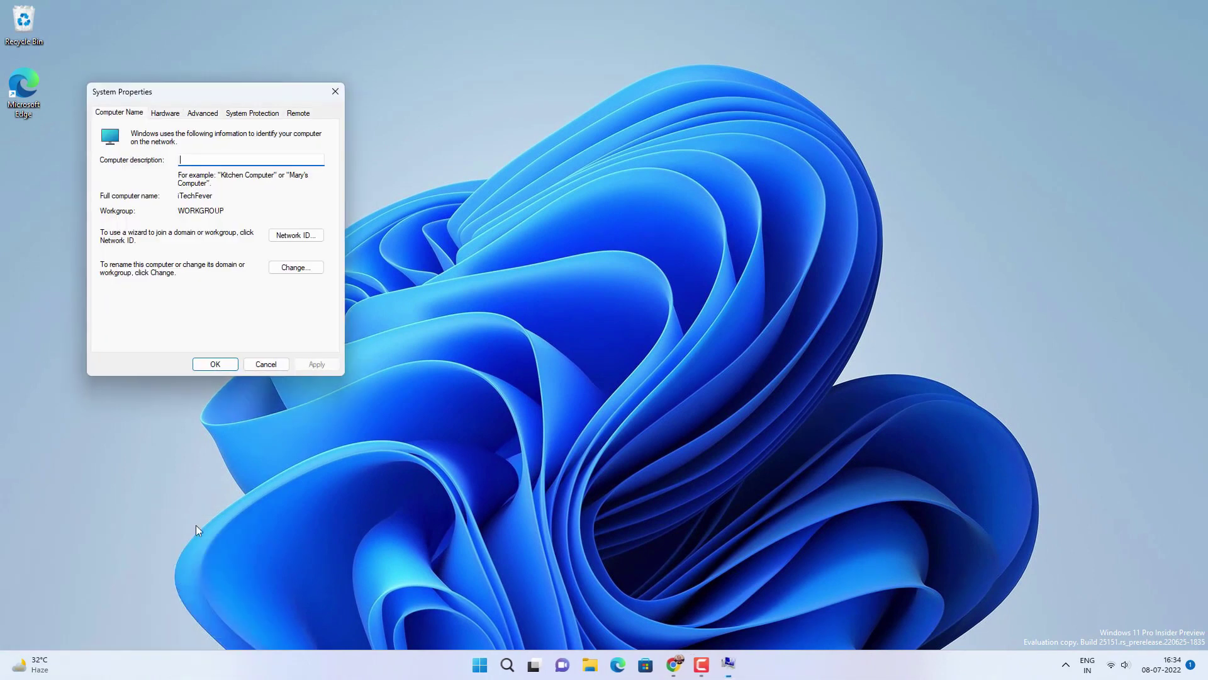
left_click_drag(252, 93, 442, 151)
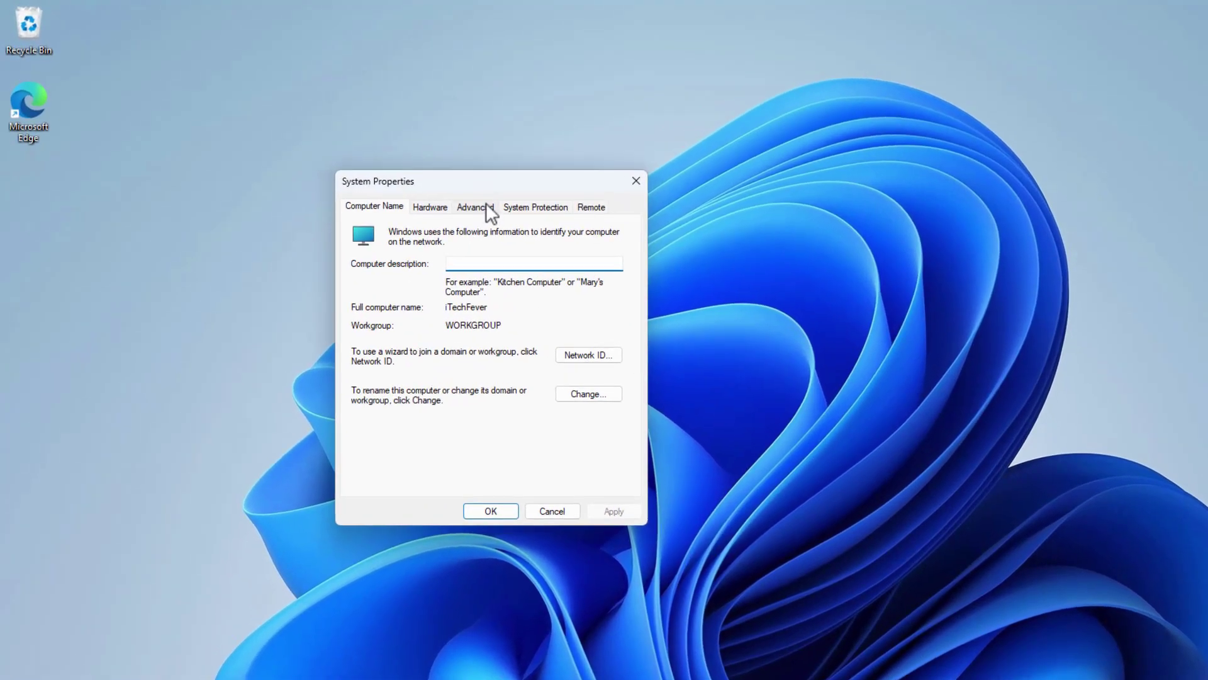
left_click(400, 169)
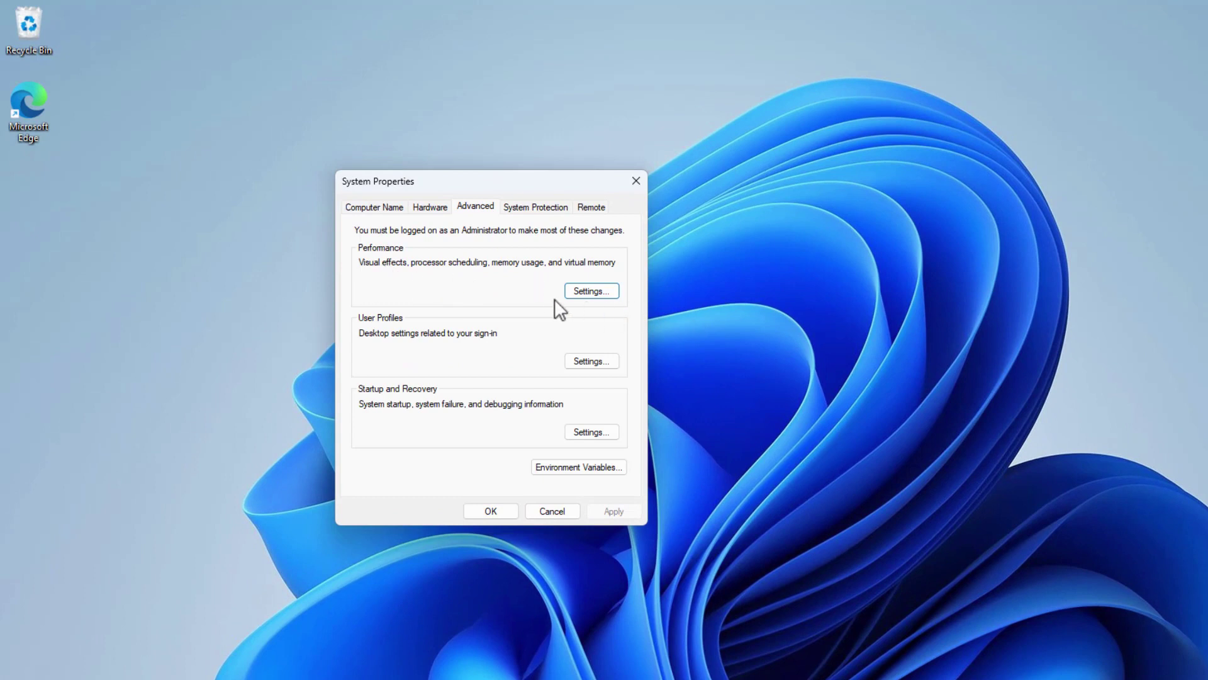
In Performance Options, turn off window, minimize/maximize and taskbar animations, Peek, and menu and ToolTip fading.
left_click(583, 289)
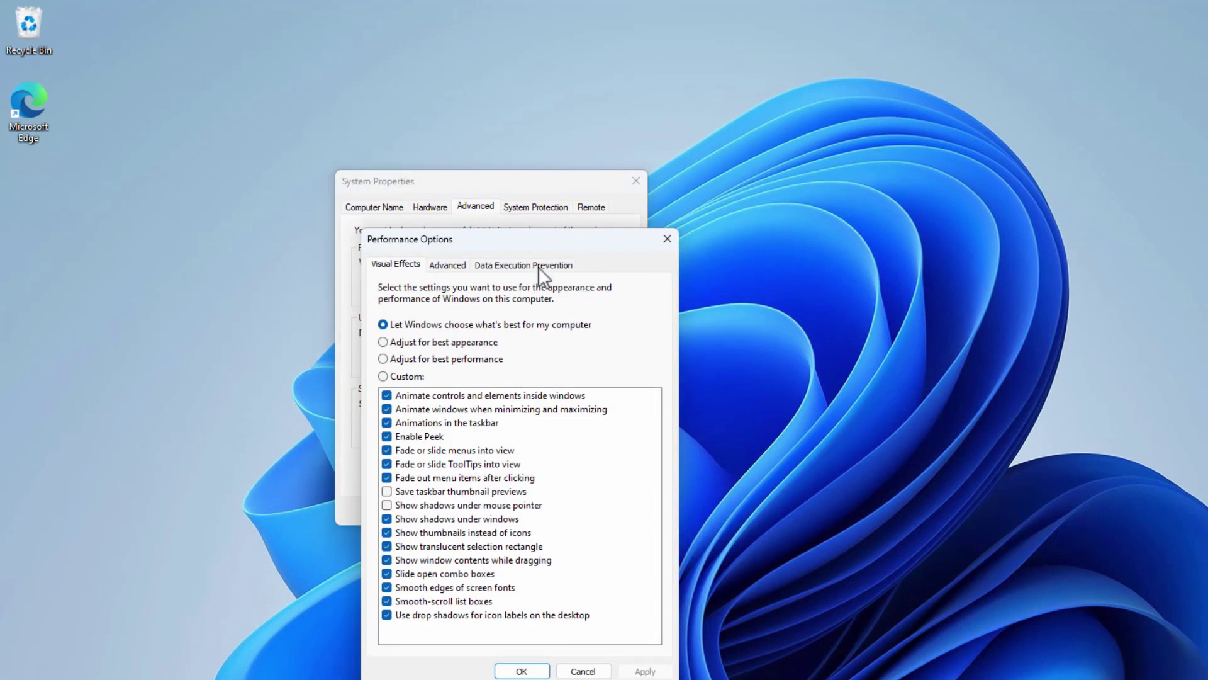
left_click_drag(595, 240, 720, 190)
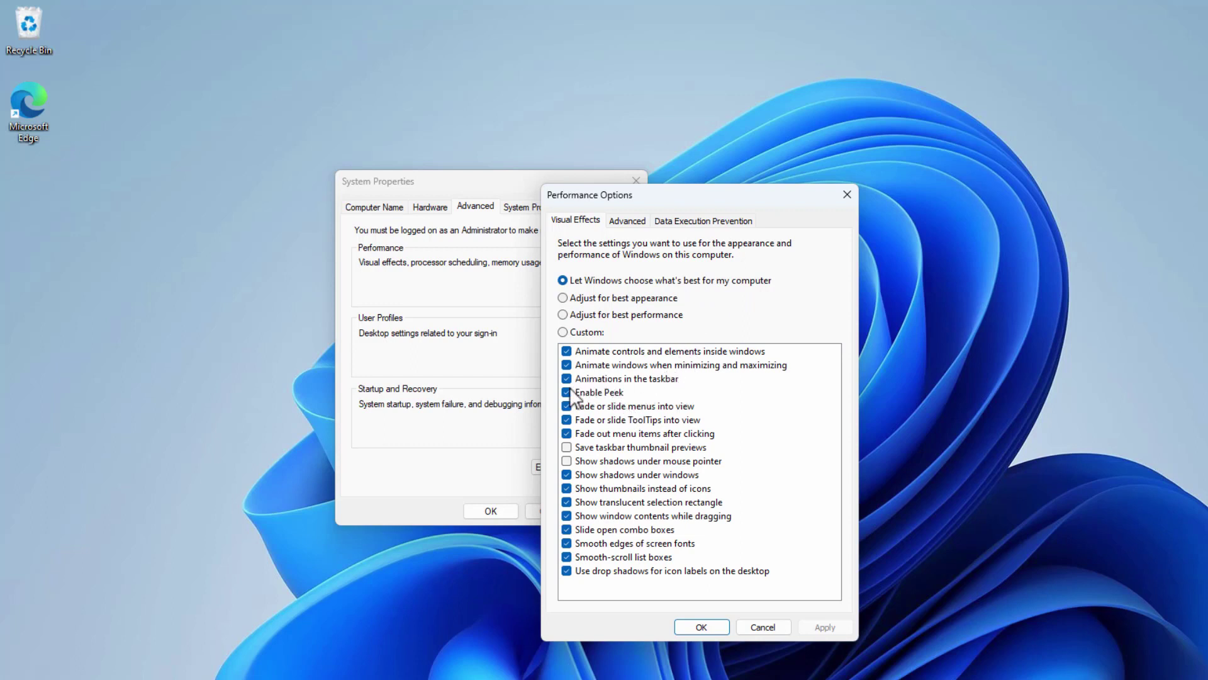
left_click(566, 351)
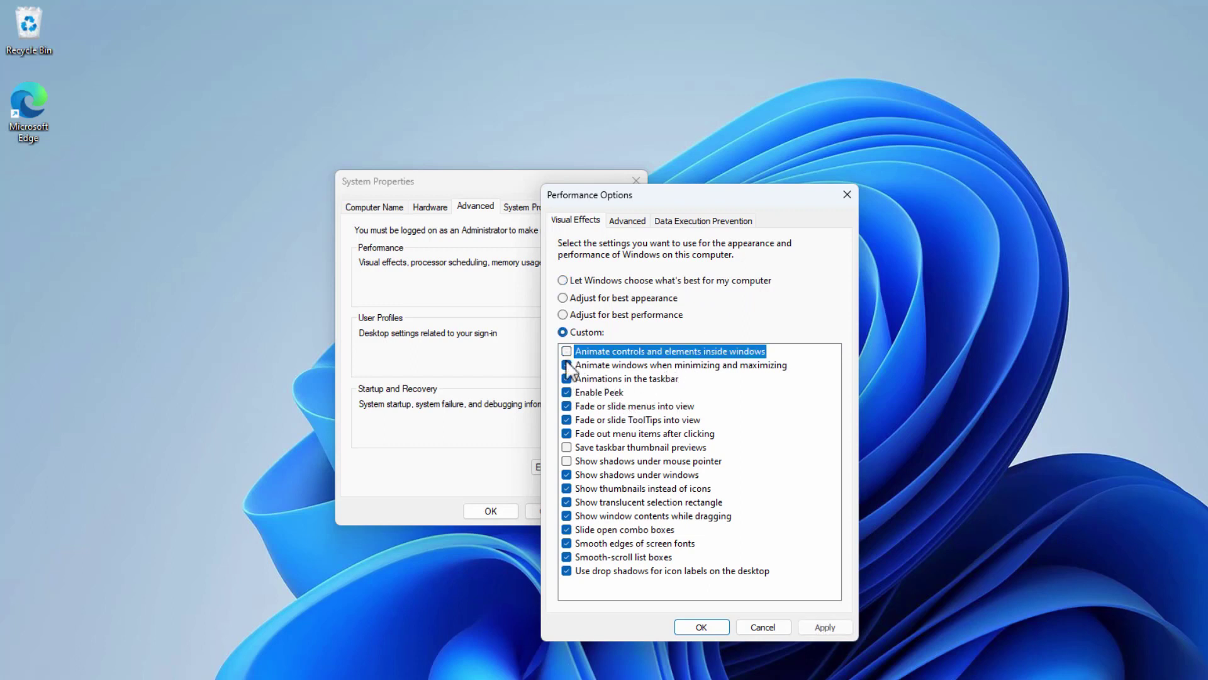
left_click(566, 364)
left_click(566, 379)
left_click(566, 393)
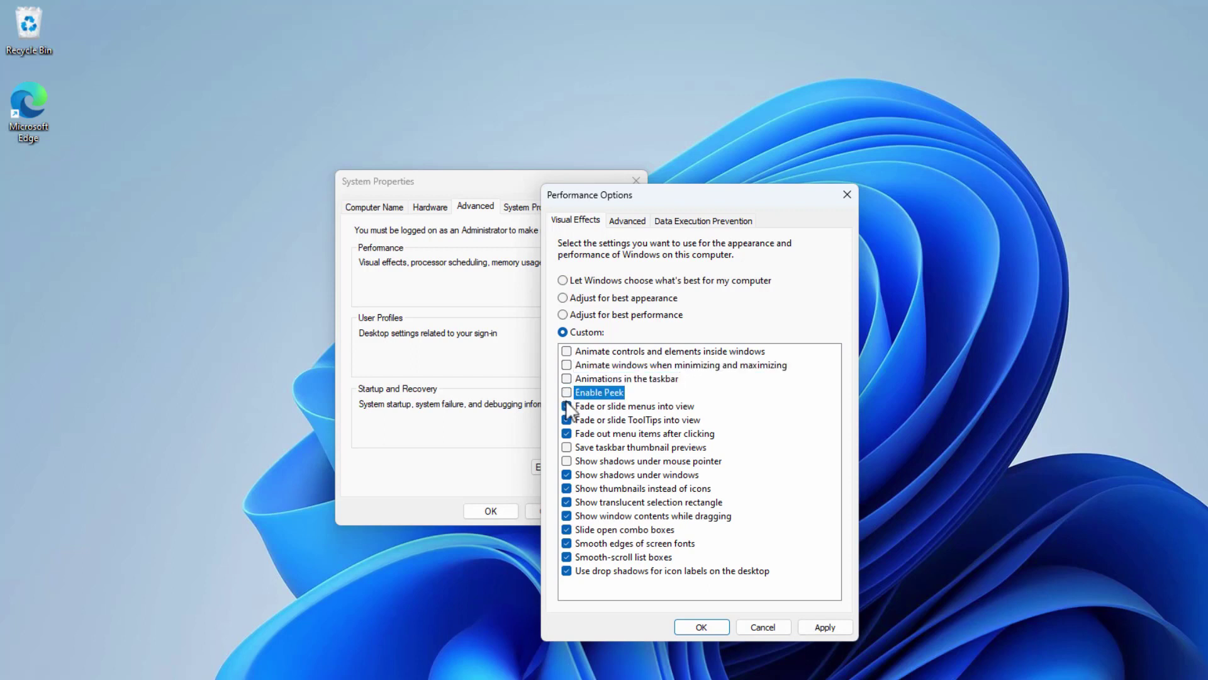
left_click(567, 406)
left_click(566, 420)
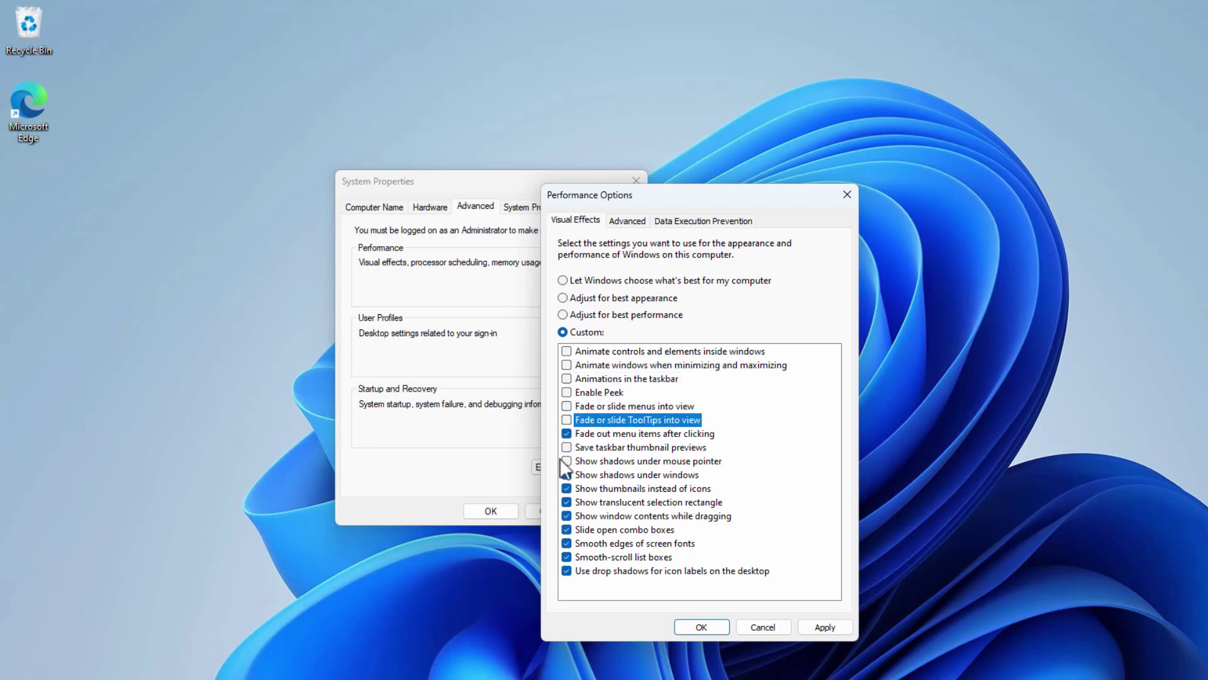
Turn off translucent selection, sliding combo boxes and icon label shadows, then apply and confirm.
left_click(567, 502)
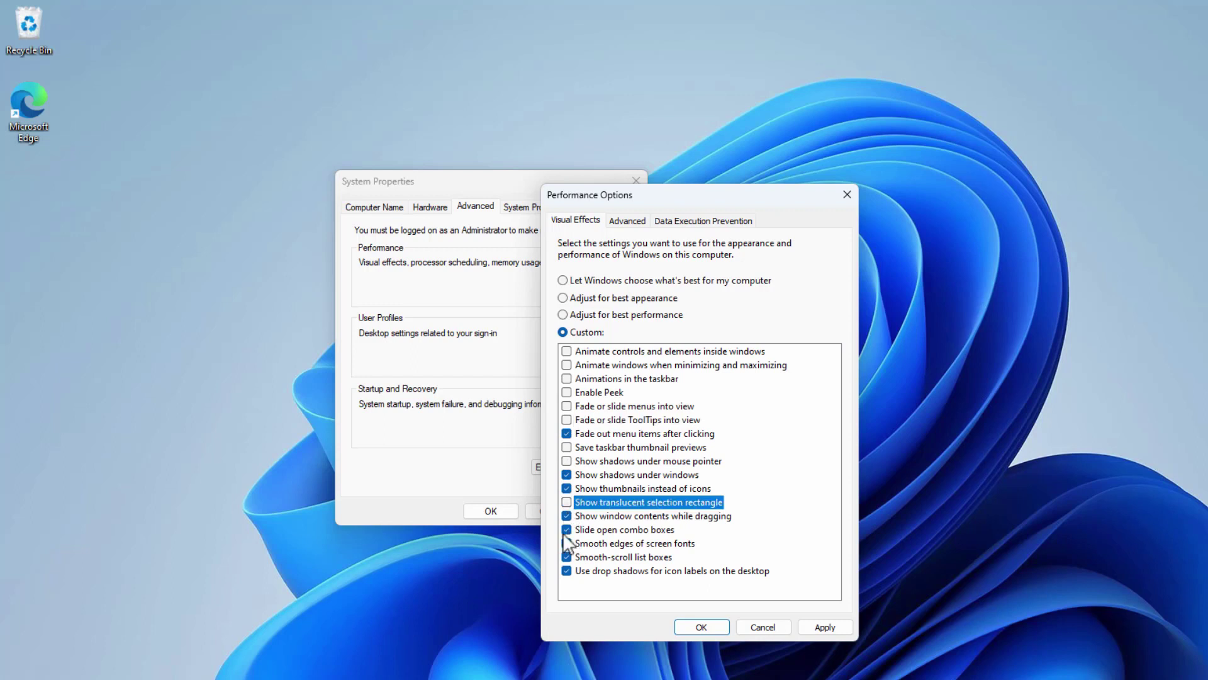
left_click(566, 529)
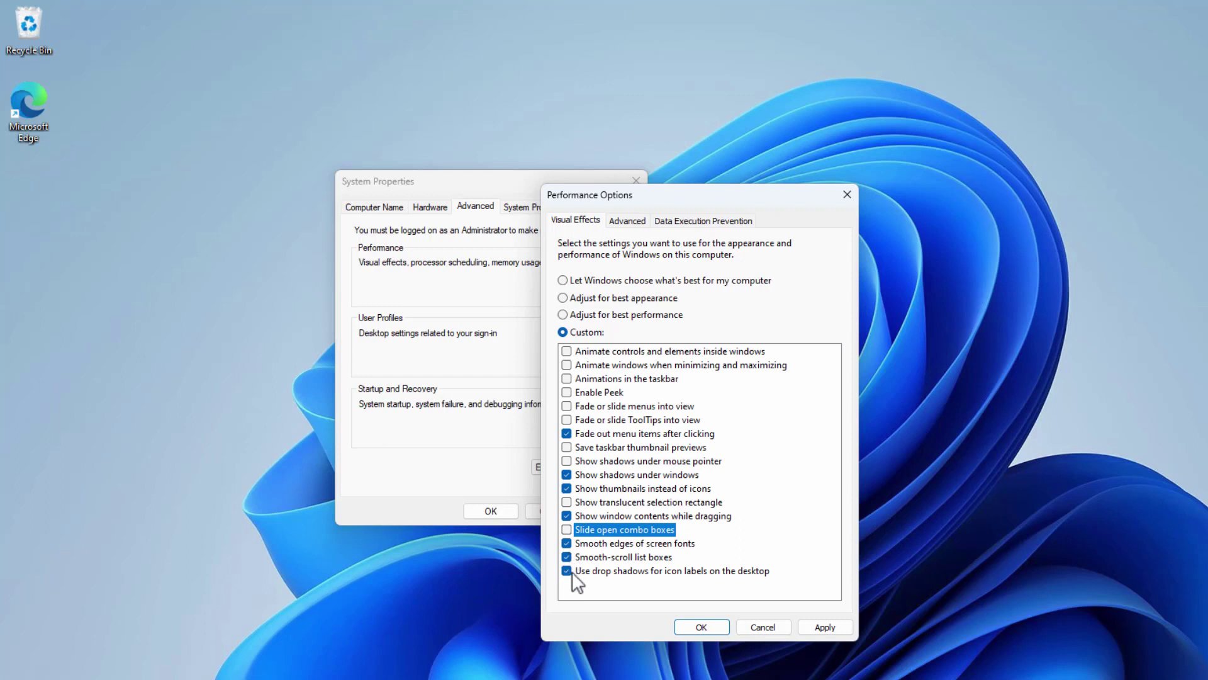
left_click(568, 570)
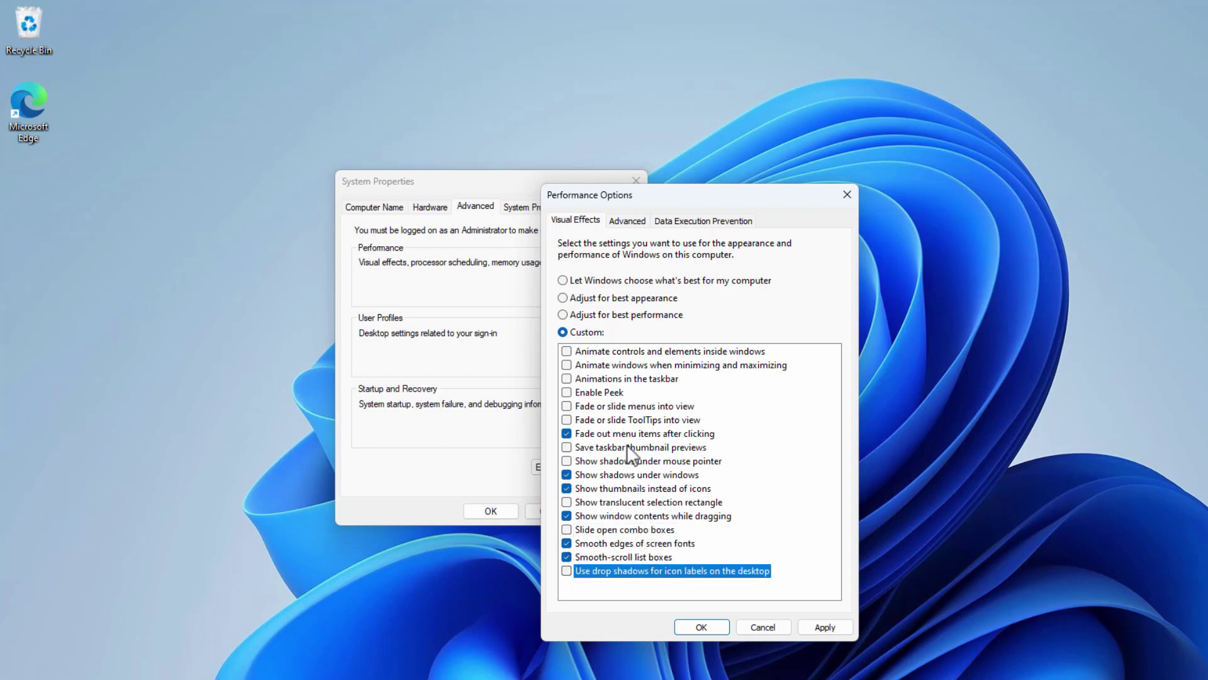
left_click(826, 628)
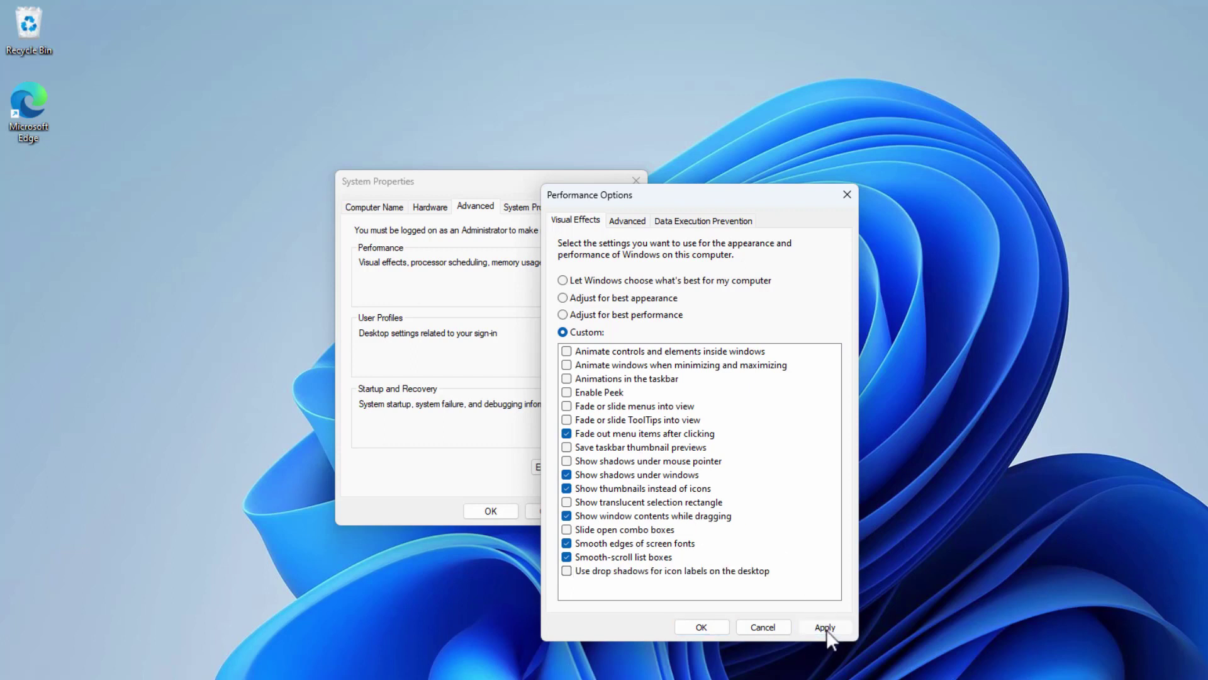
left_click(705, 626)
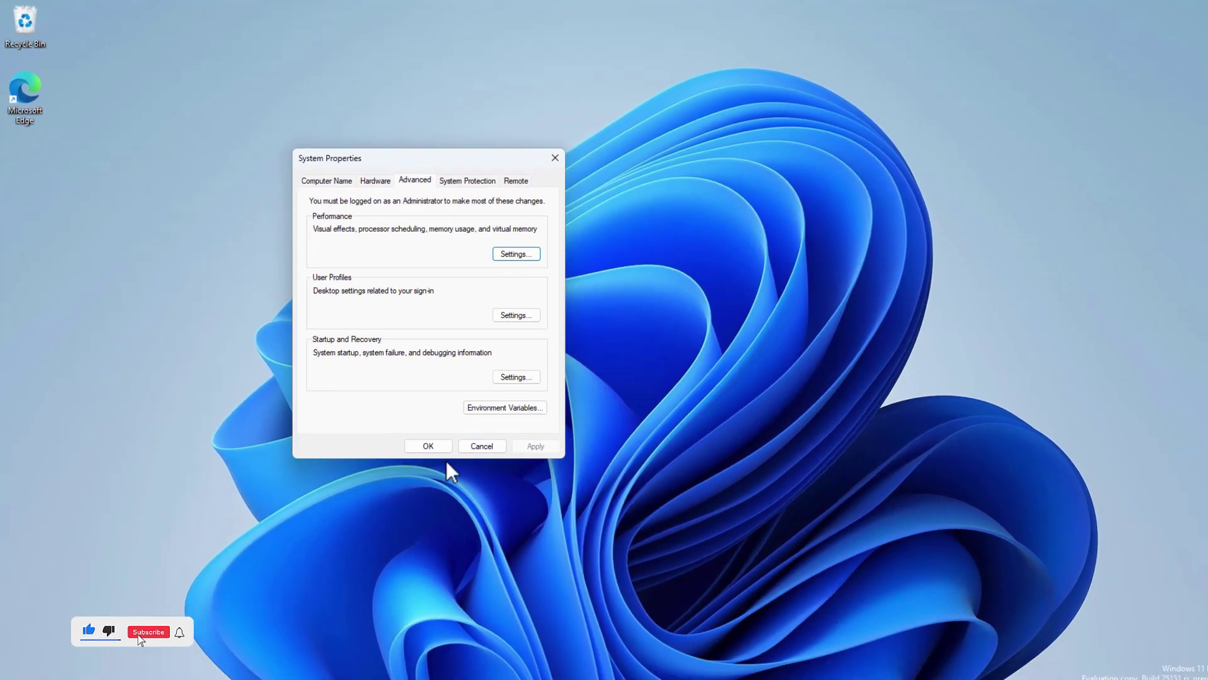
Close System Properties and open Settings on the Privacy & security page.
left_click(501, 508)
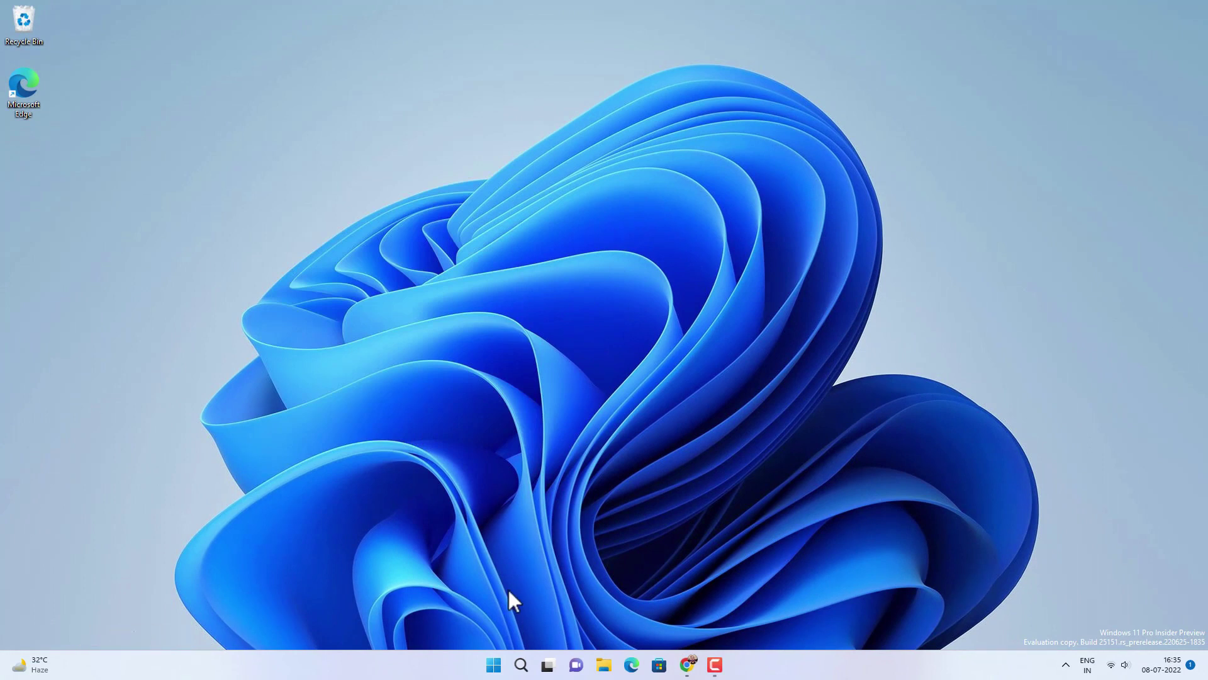
left_click(494, 666)
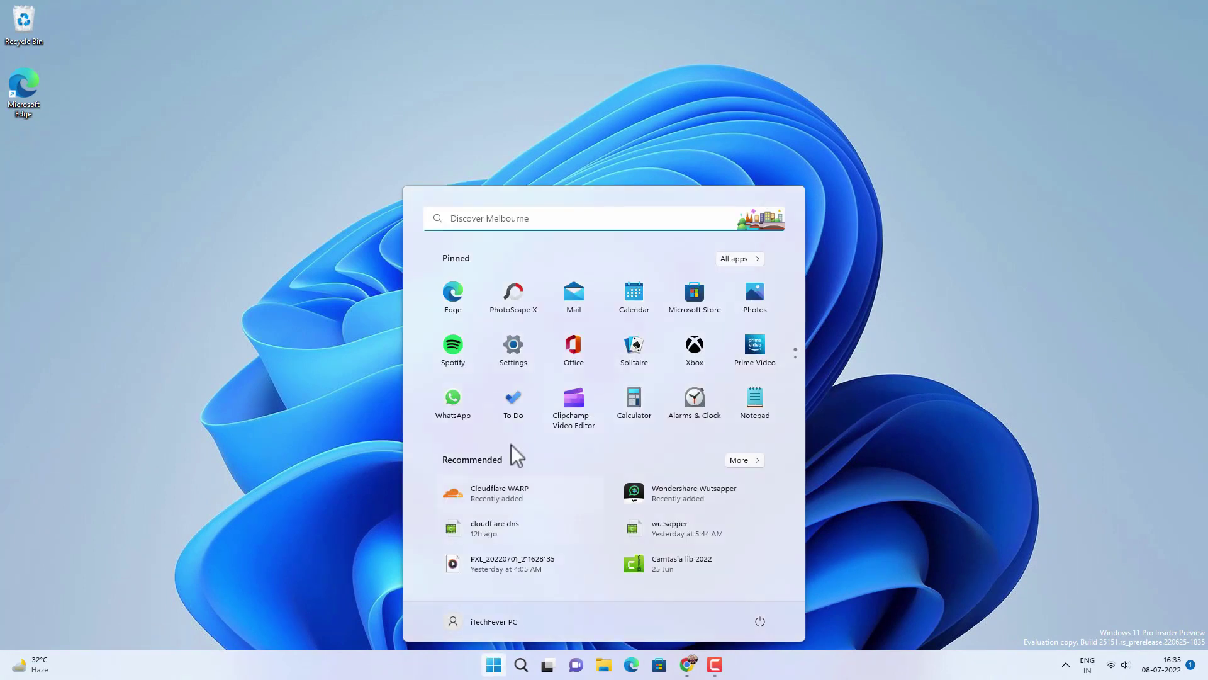
left_click(520, 352)
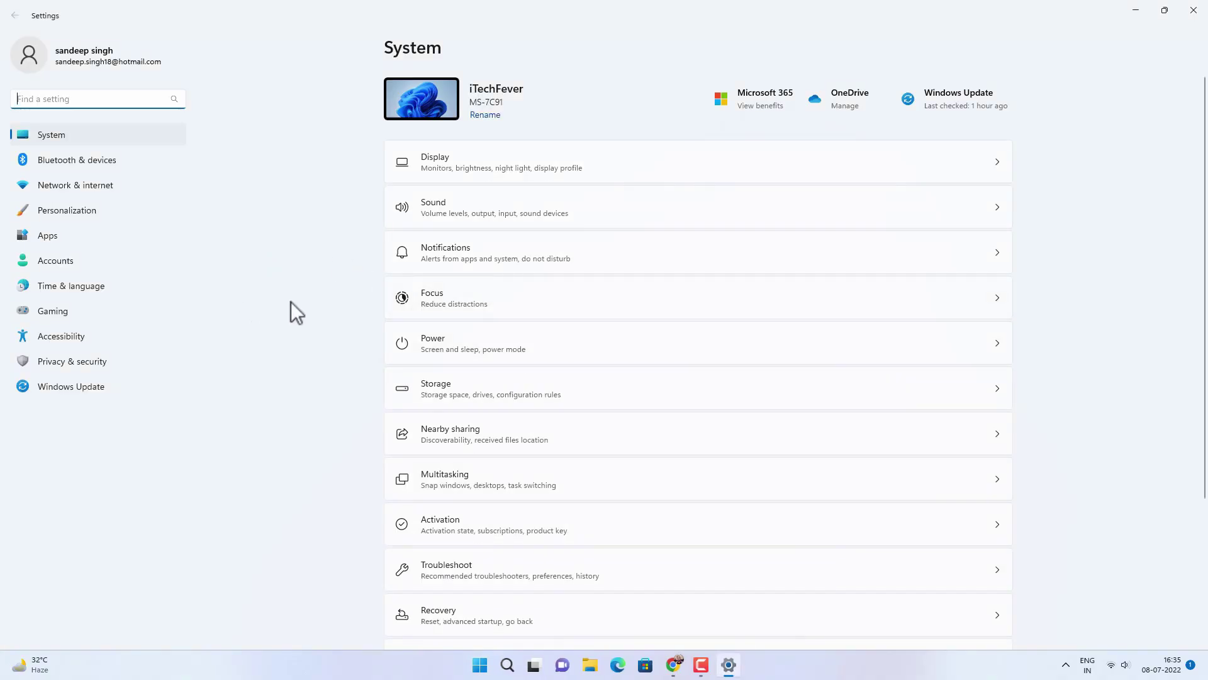
left_click(98, 363)
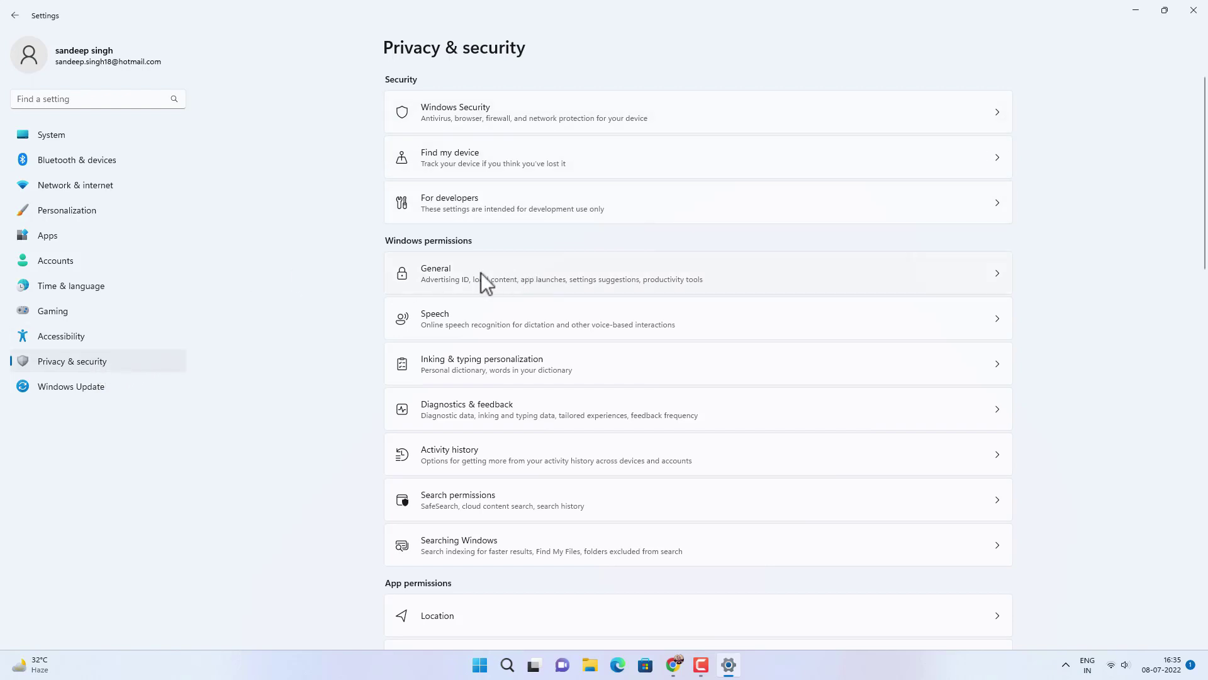
Under General, turn off advertising ID, language-list access, app-launch tracking and suggested content.
left_click(793, 272)
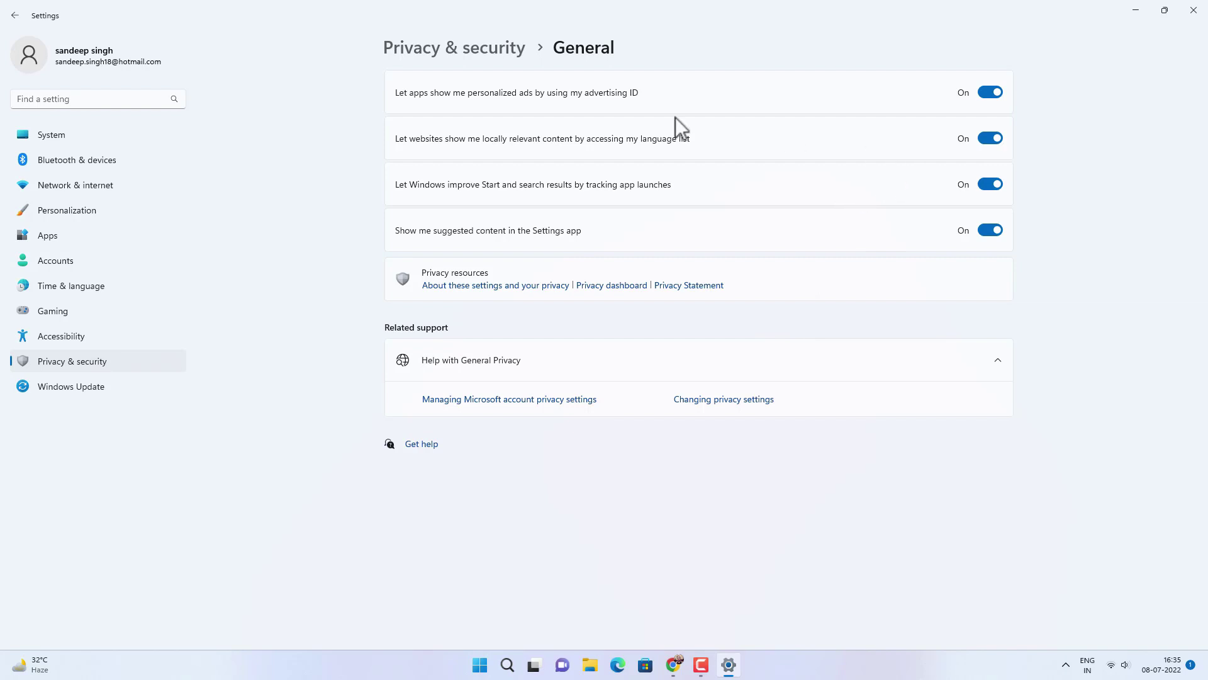
left_click(993, 93)
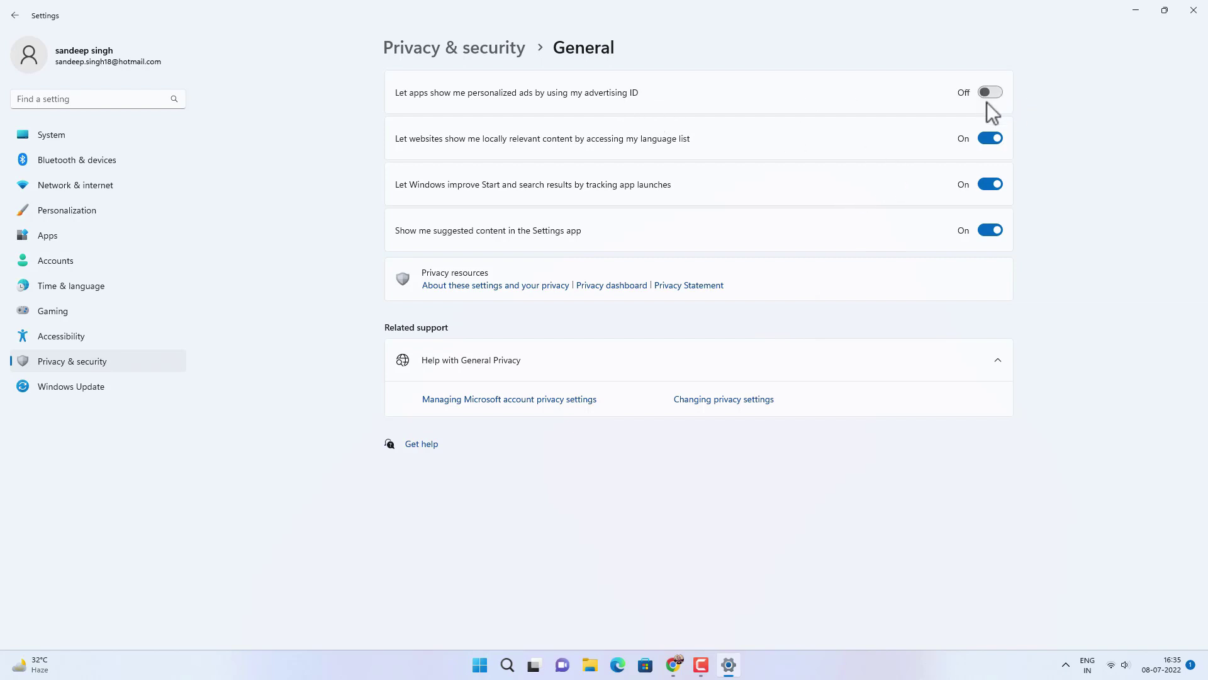
left_click(991, 139)
left_click(992, 185)
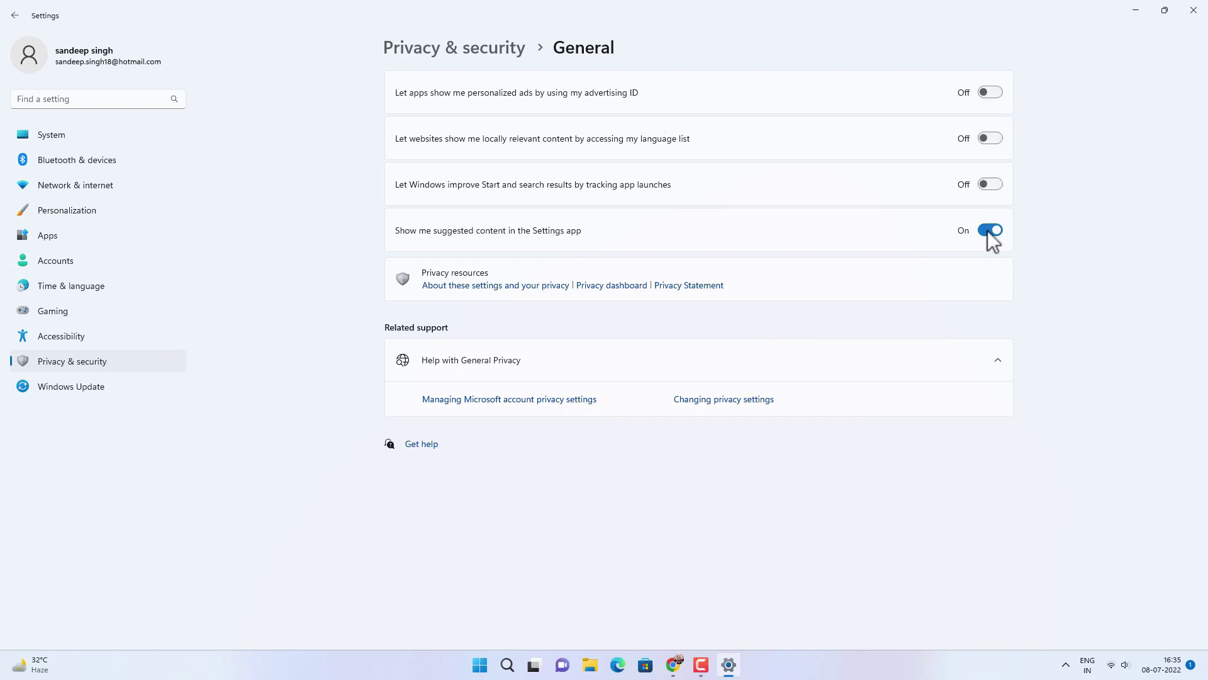
left_click(991, 230)
left_click(516, 51)
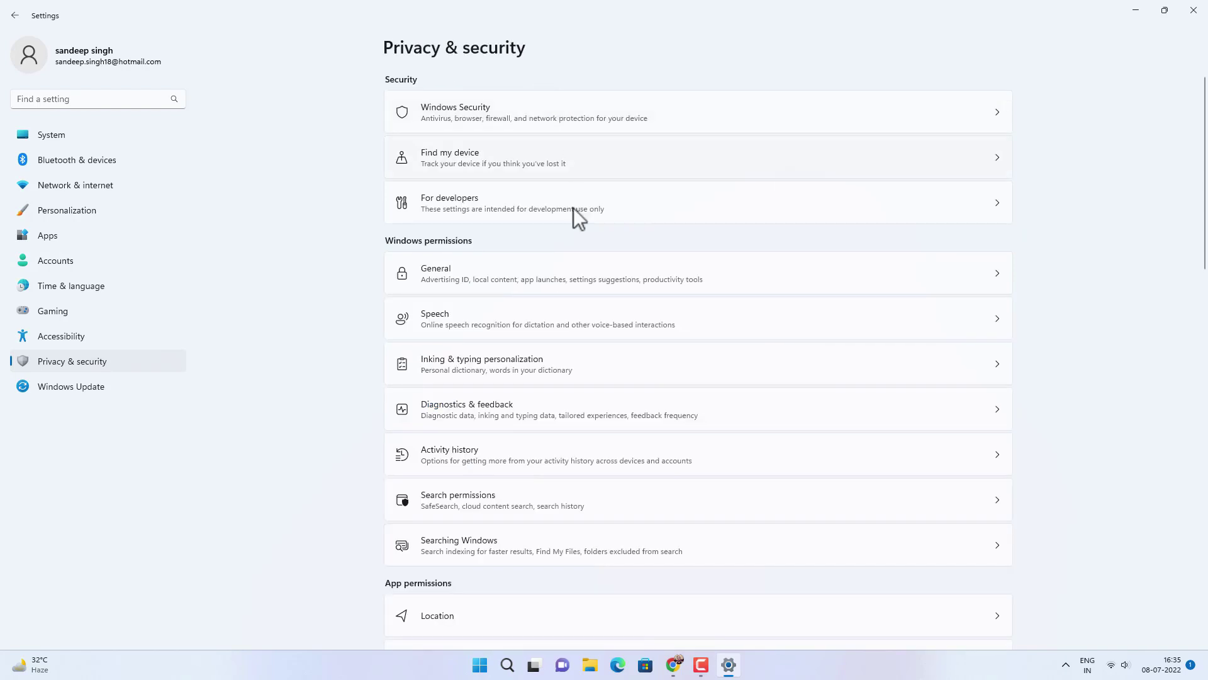
Turn off online speech recognition under Speech and return to Privacy & security.
left_click(579, 326)
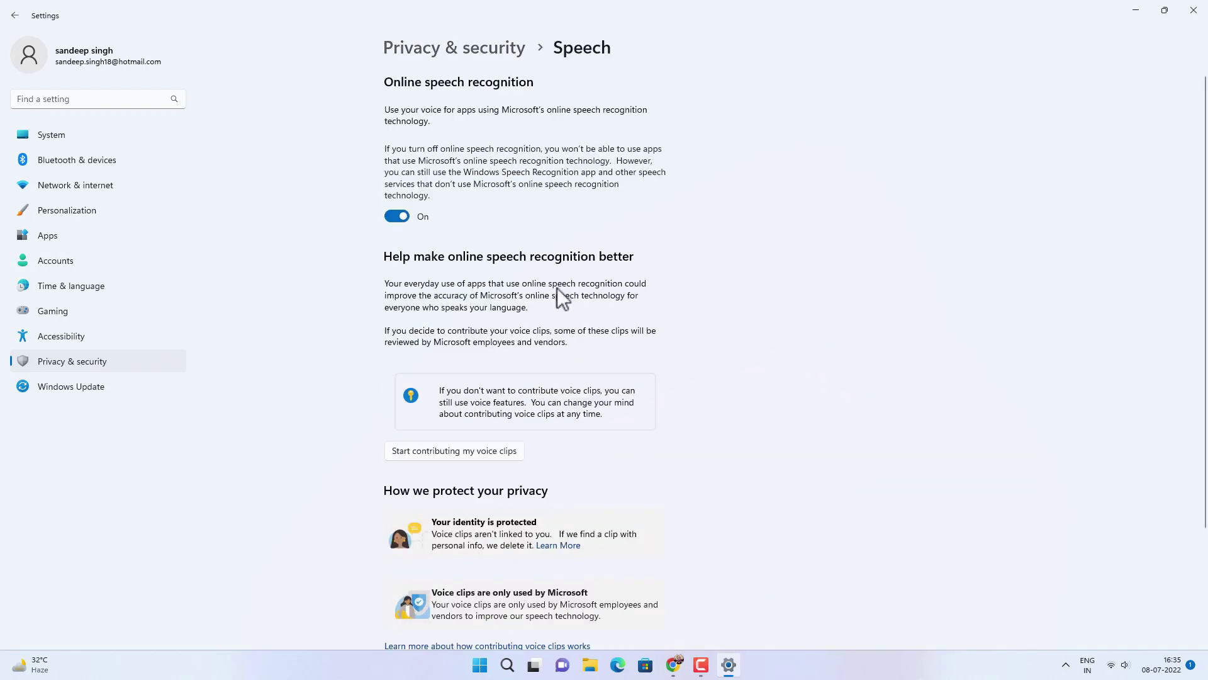
left_click(397, 217)
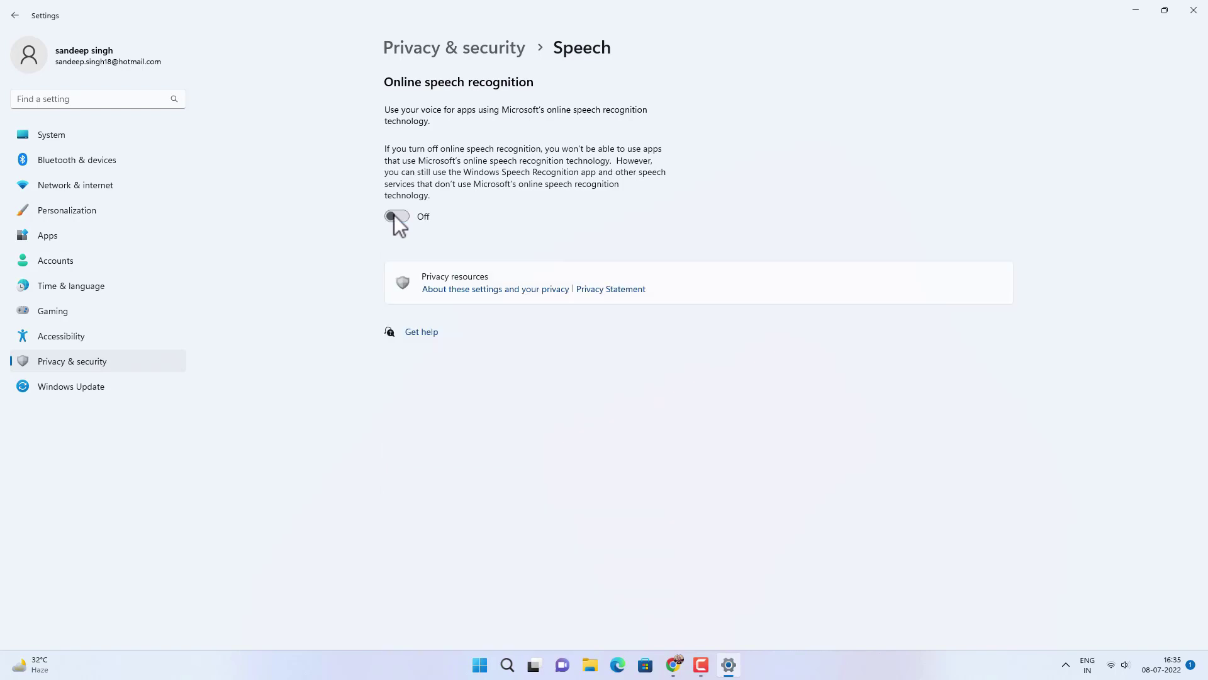
left_click(446, 44)
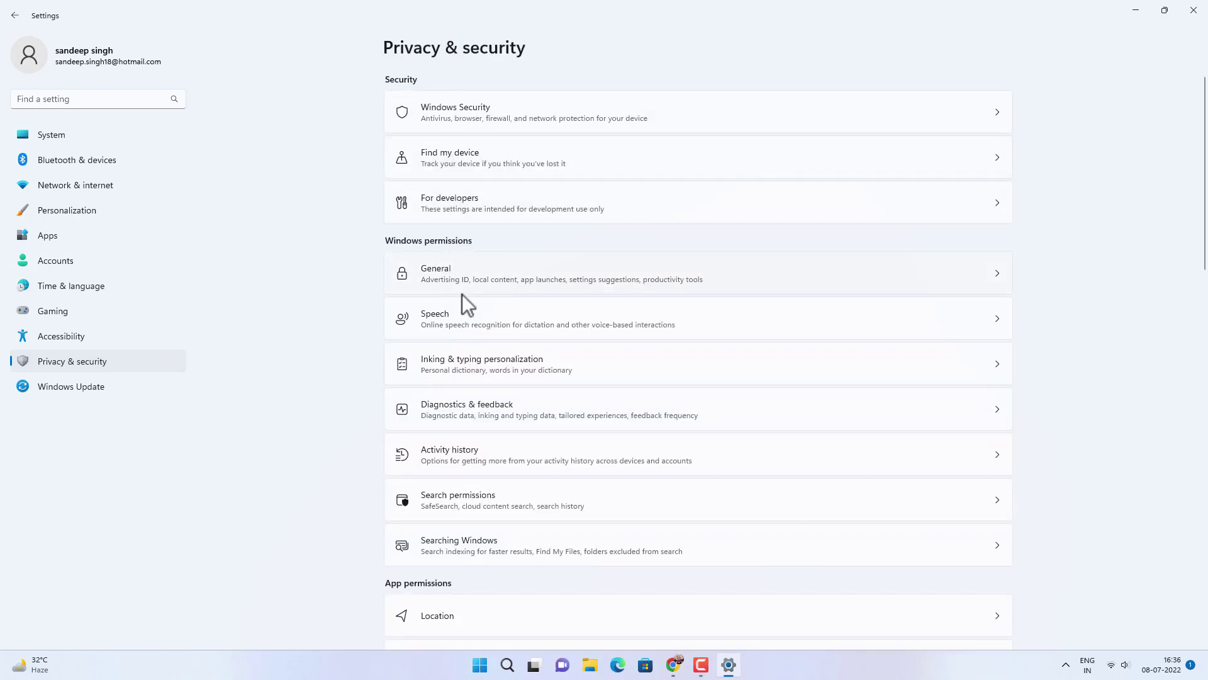
Turn off the personal inking and typing dictionary.
left_click(514, 361)
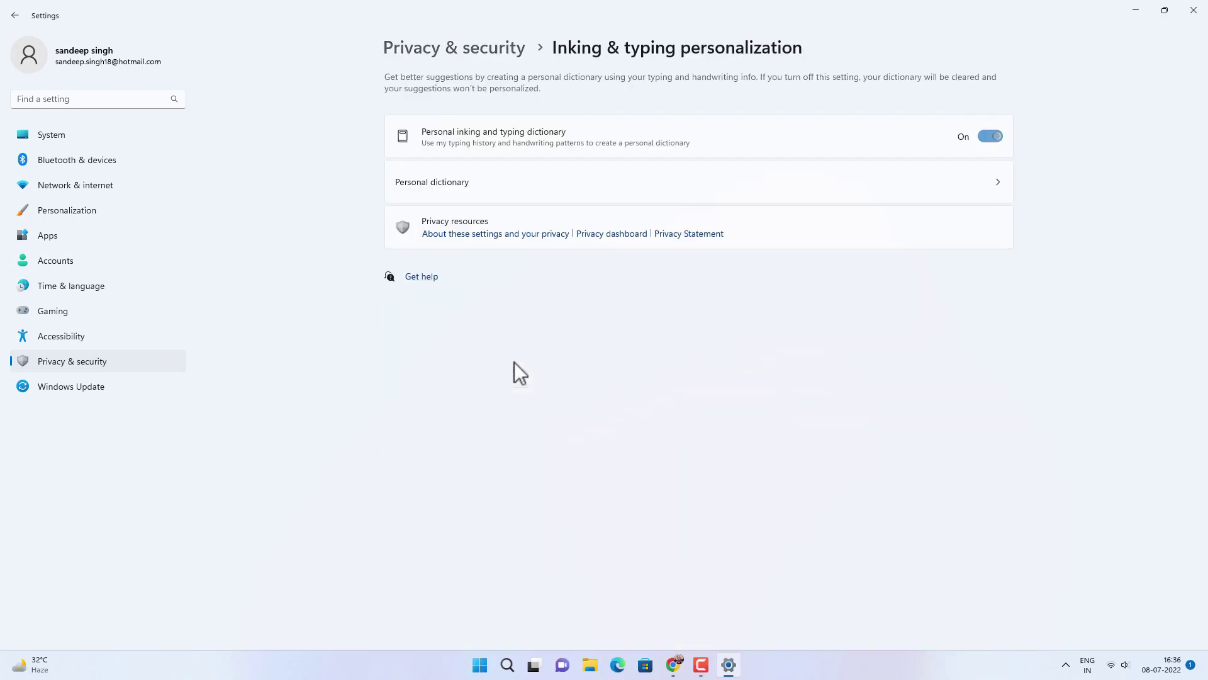
left_click(987, 141)
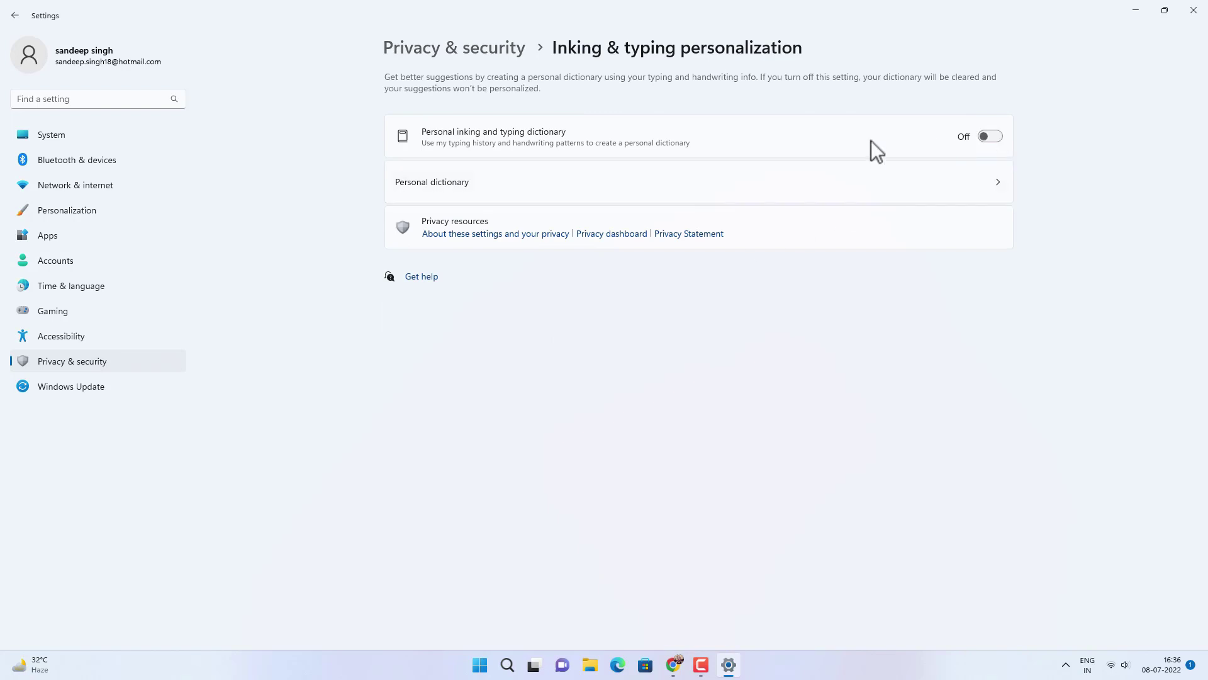
left_click(478, 50)
Under Diagnostics & feedback, turn off optional diagnostic data and tailored experiences.
left_click(515, 415)
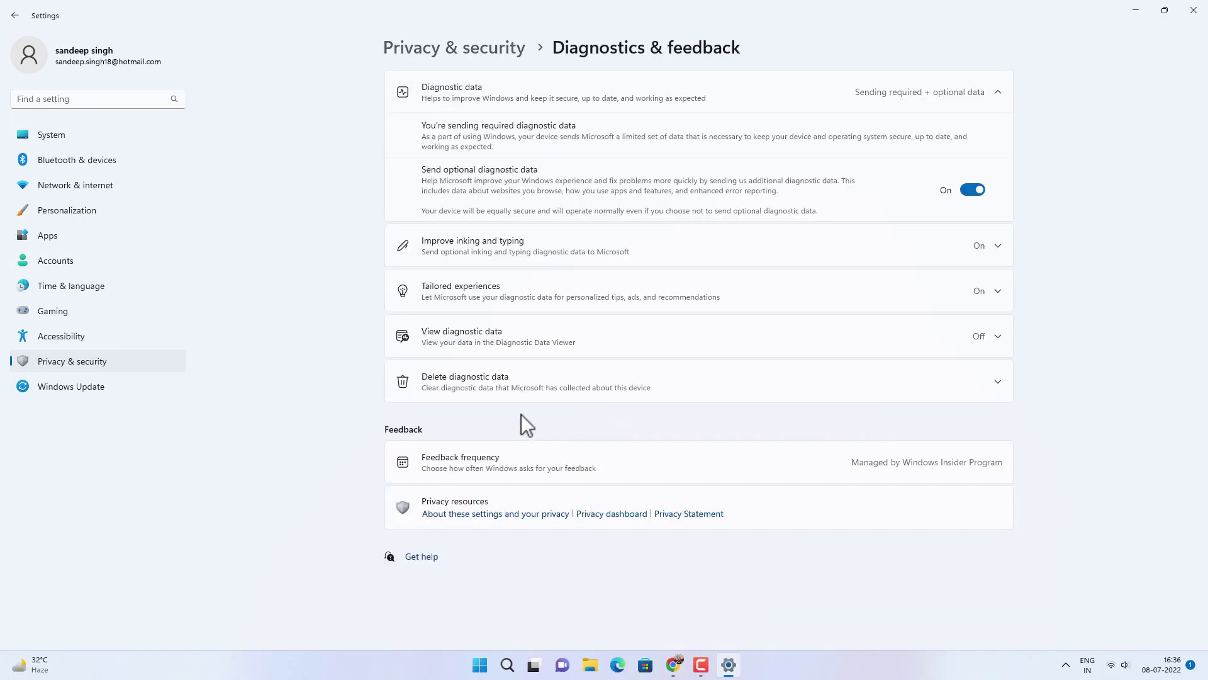
left_click(966, 194)
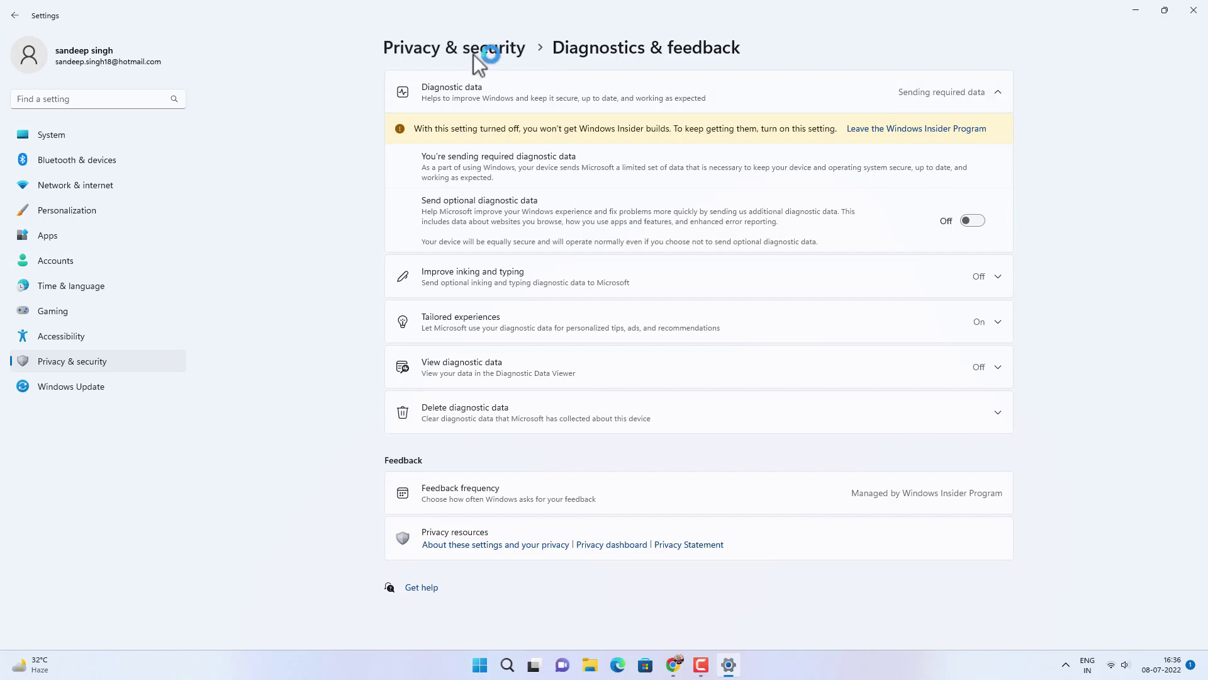
left_click(723, 325)
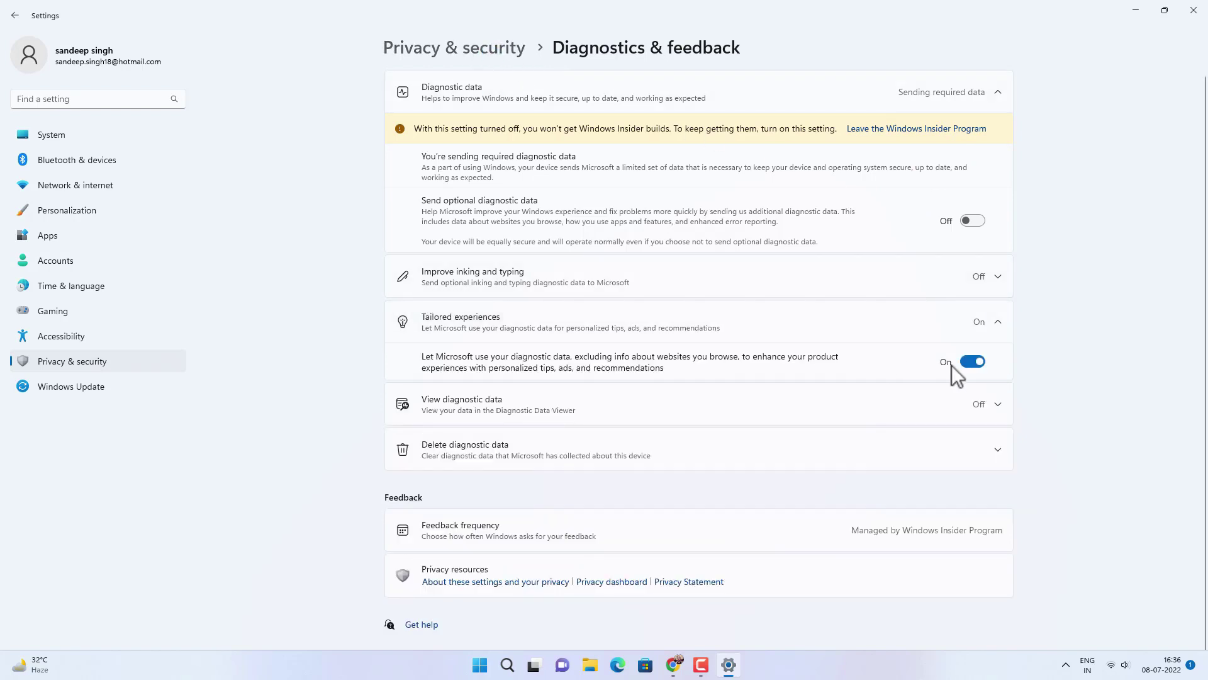
left_click(985, 365)
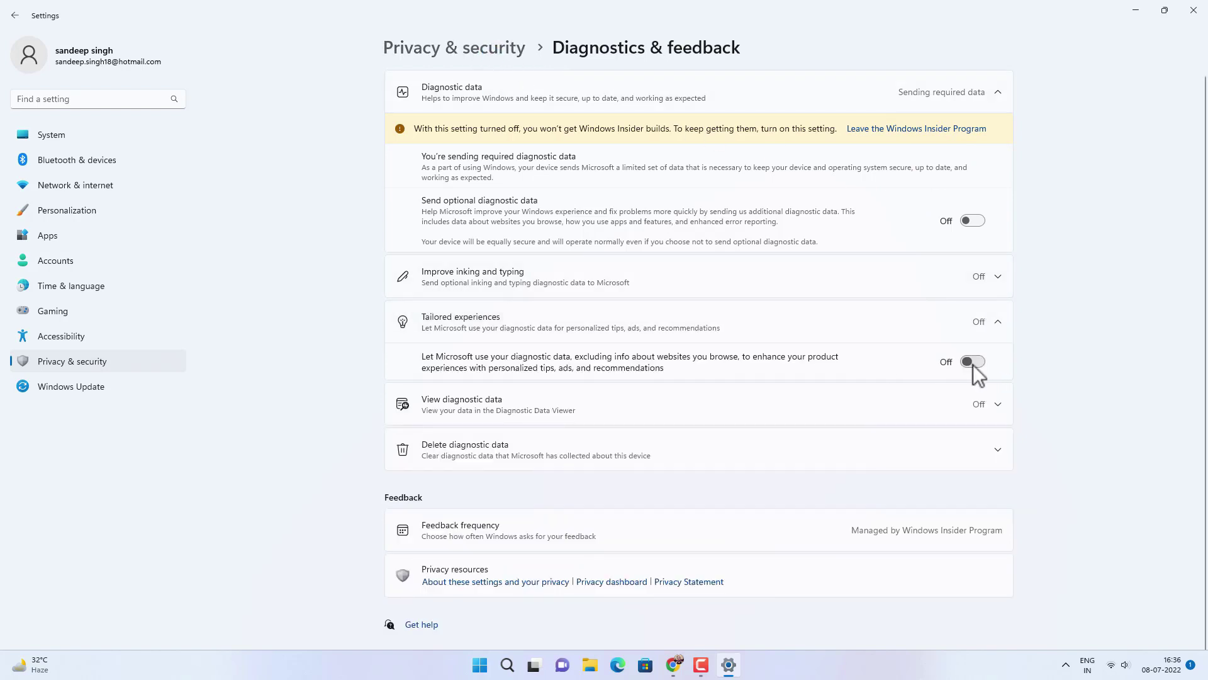
left_click(475, 51)
scroll(532, 371, "down", 4)
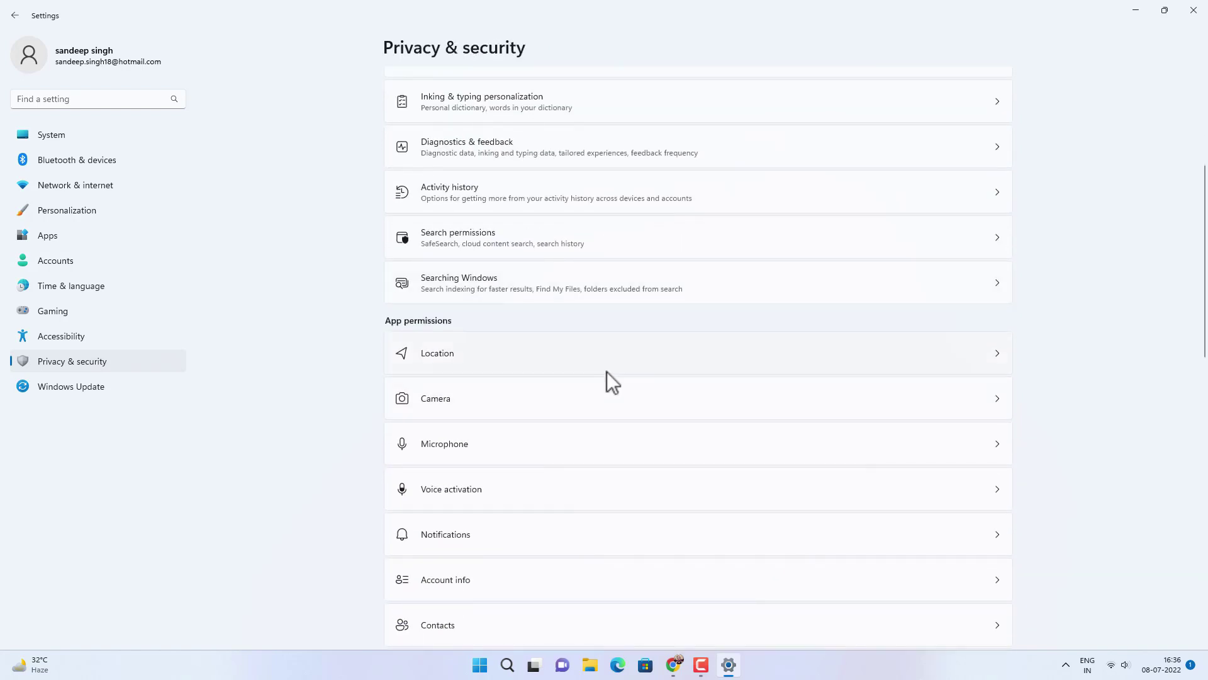
Turn off Location services.
left_click(628, 361)
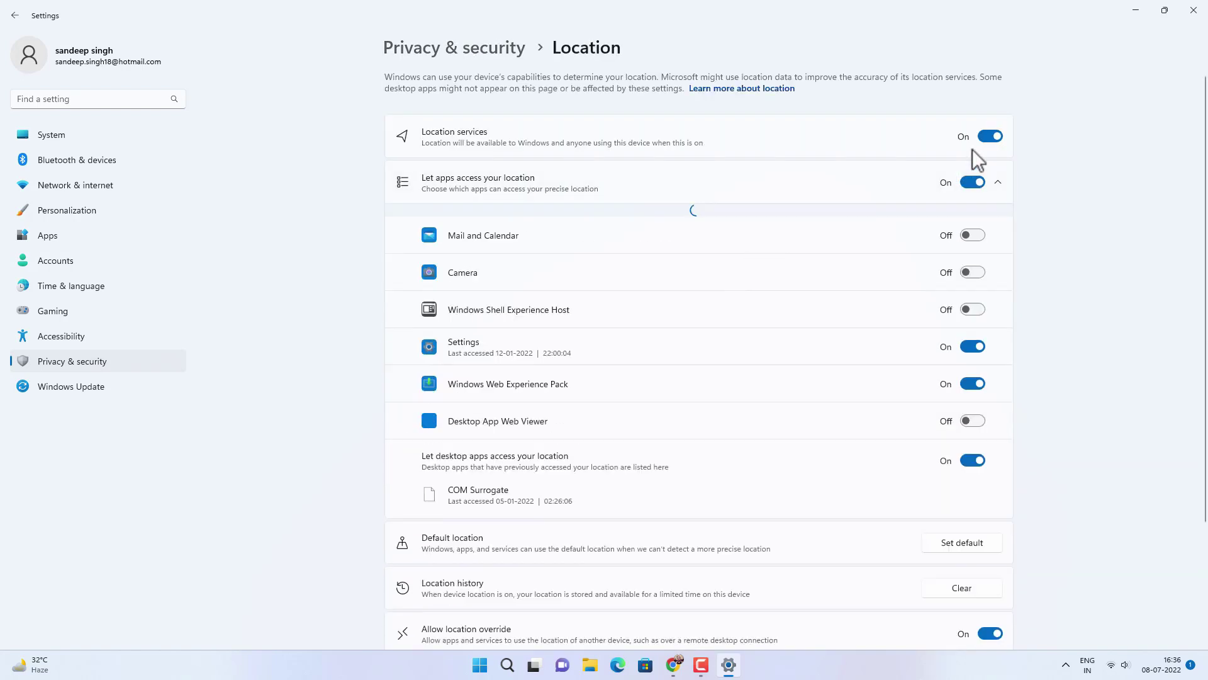
left_click(989, 137)
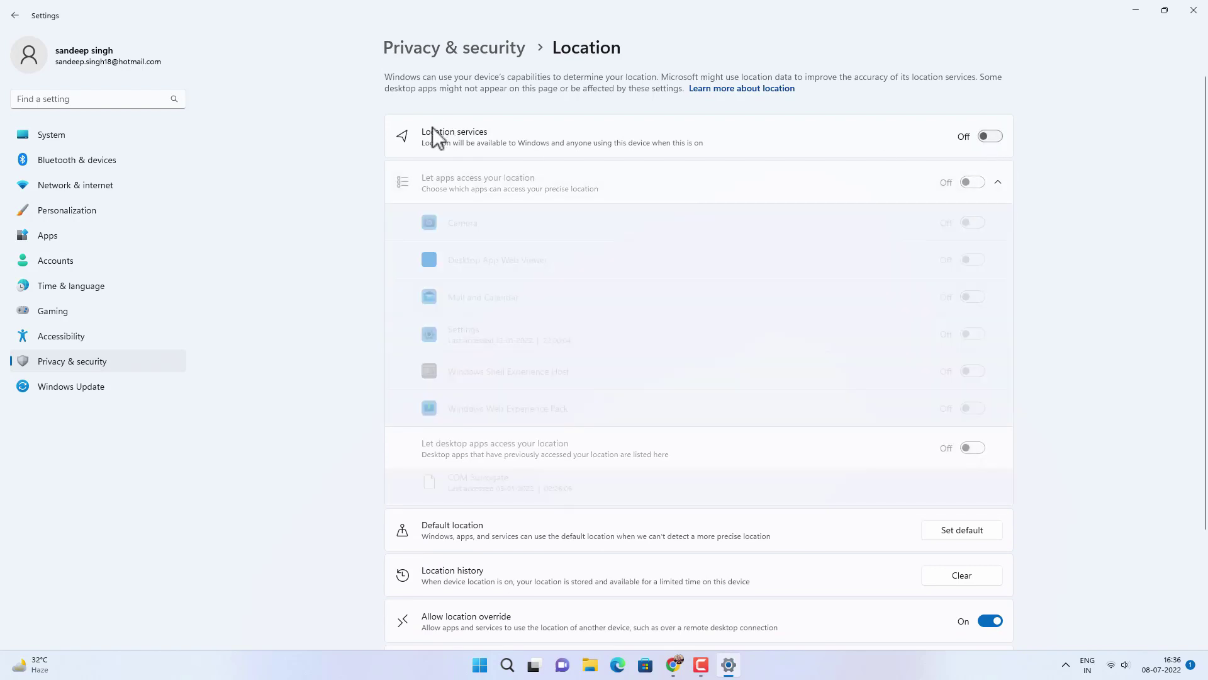
left_click(473, 52)
Turn off notification access for apps and return to Privacy & security.
scroll(503, 378, "down", 5)
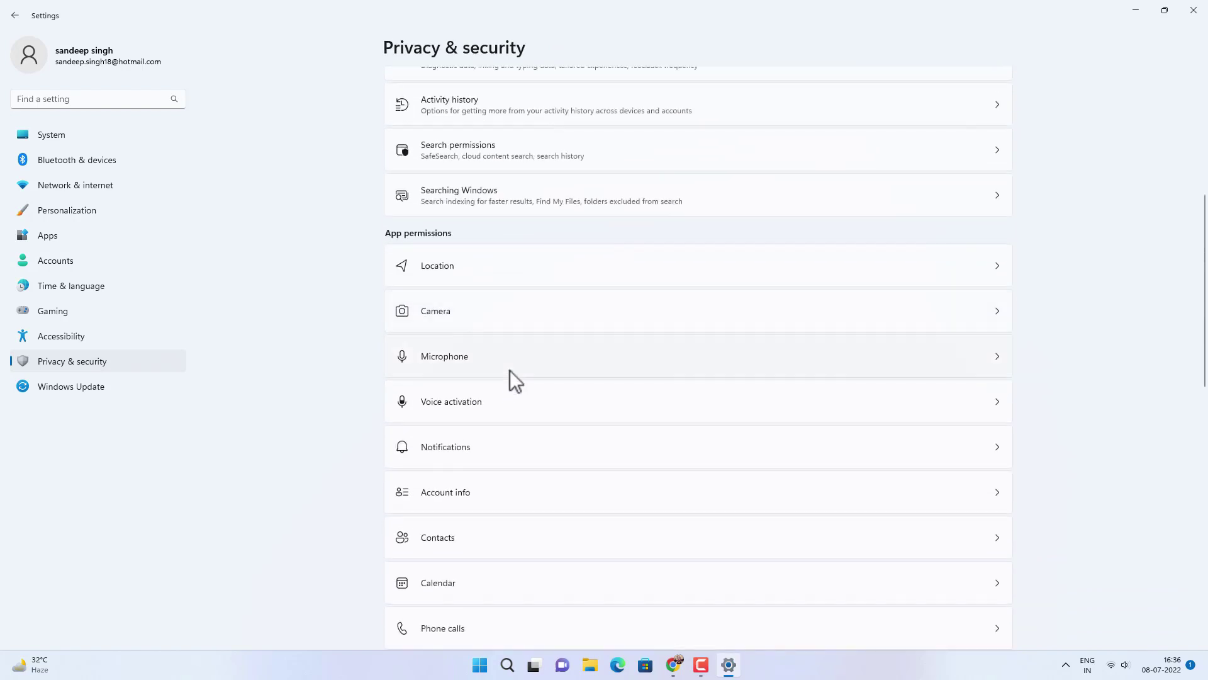
scroll(512, 365, "down", 2)
scroll(497, 428, "up", 2)
left_click(488, 450)
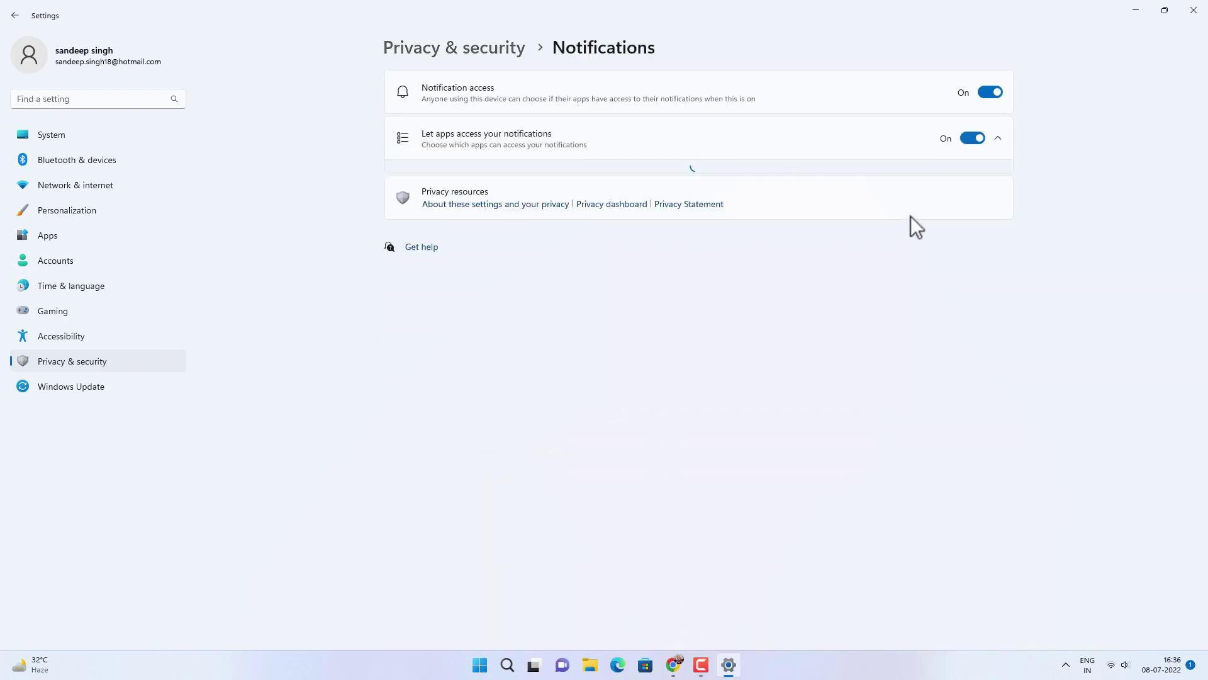
left_click(980, 93)
left_click(440, 47)
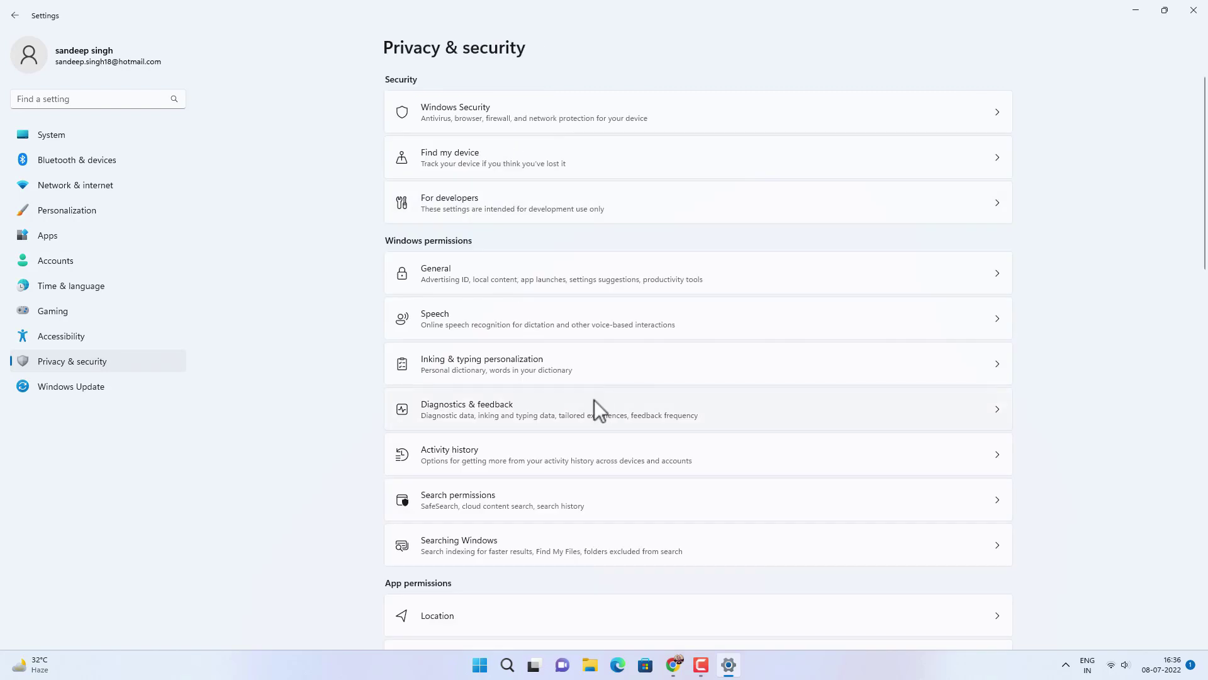
In System > Notifications additional settings, uncheck Windows tips, setup suggestions and the welcome experience.
left_click(56, 138)
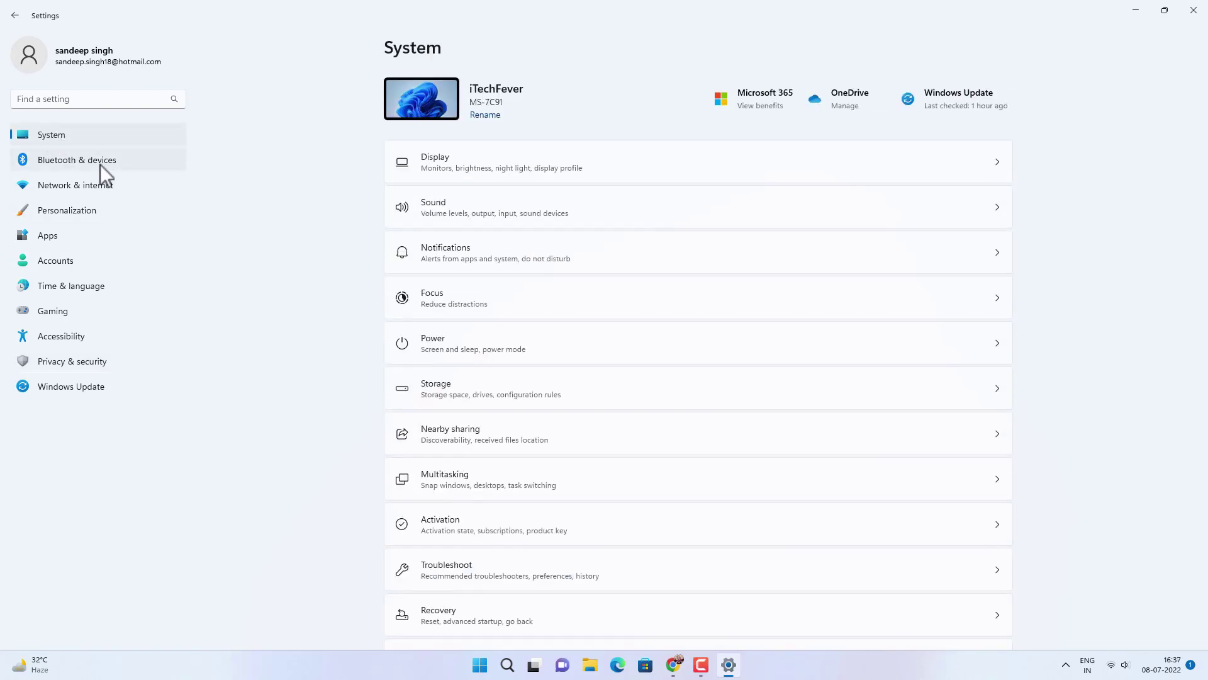
left_click(583, 263)
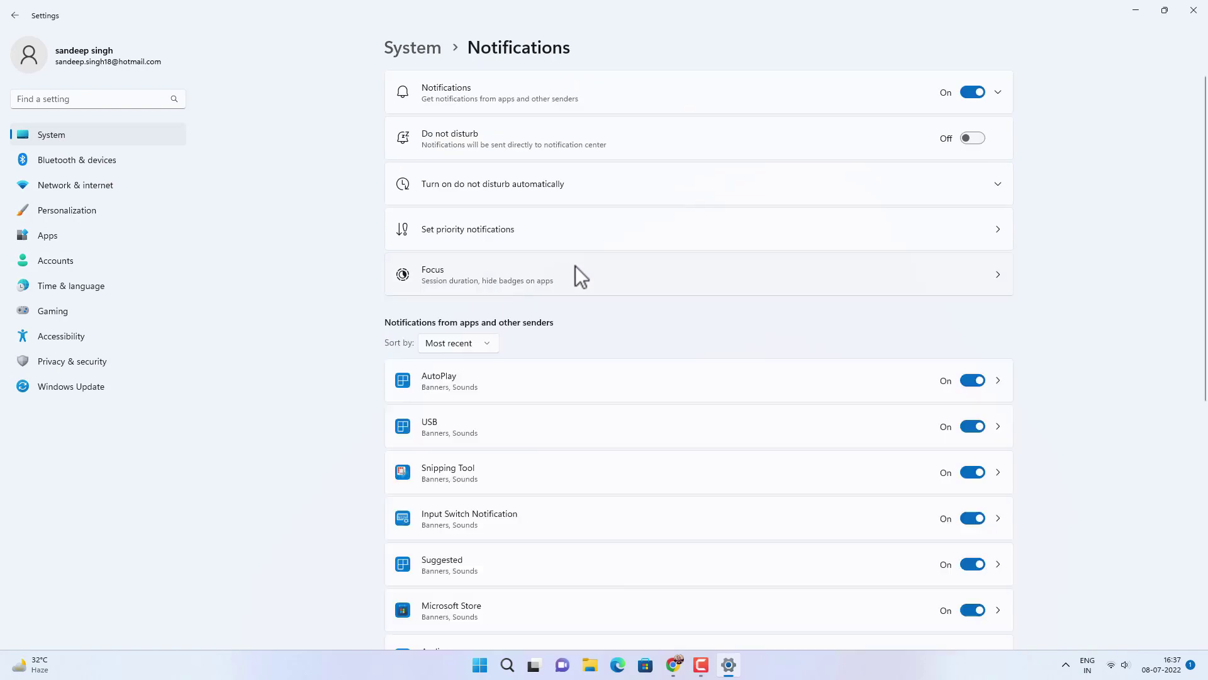
scroll(575, 276, "down", 8)
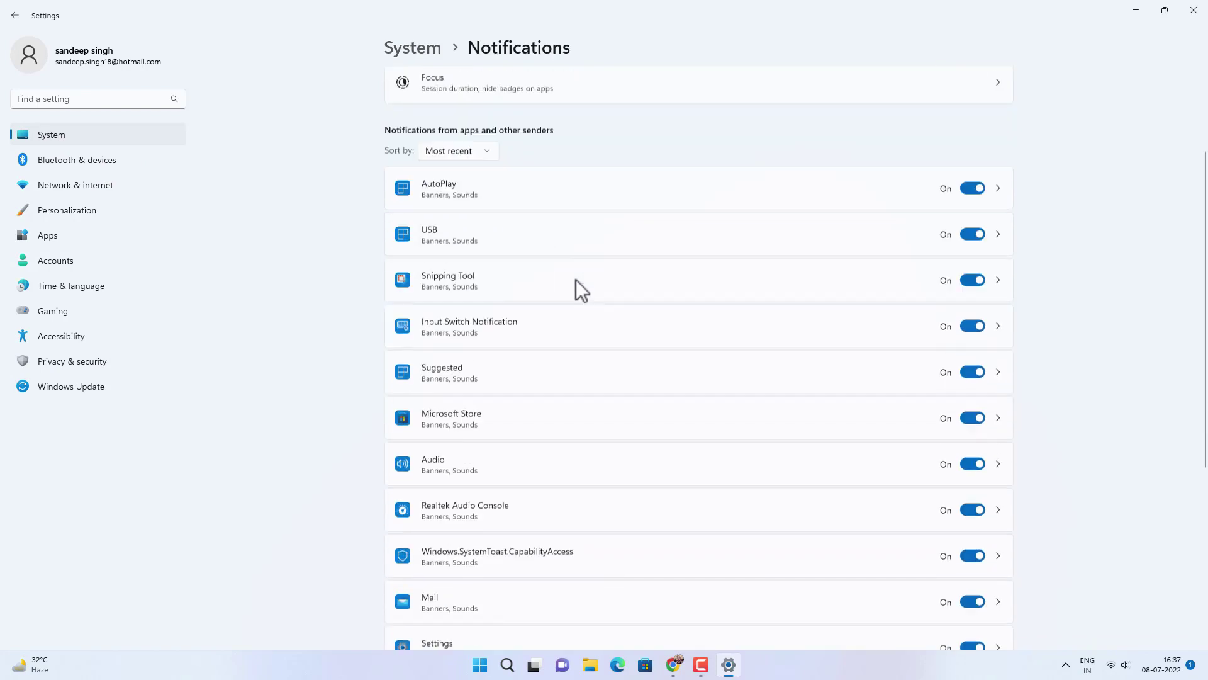
left_click(526, 572)
scroll(532, 567, "down", 2)
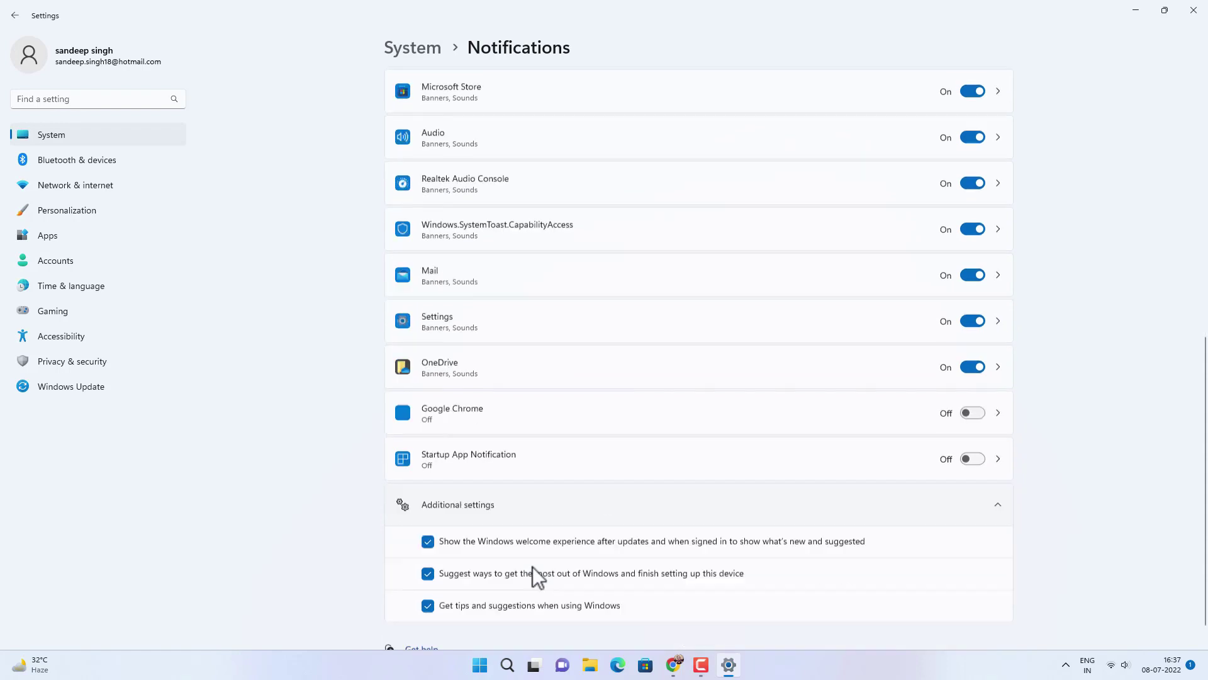
left_click(478, 581)
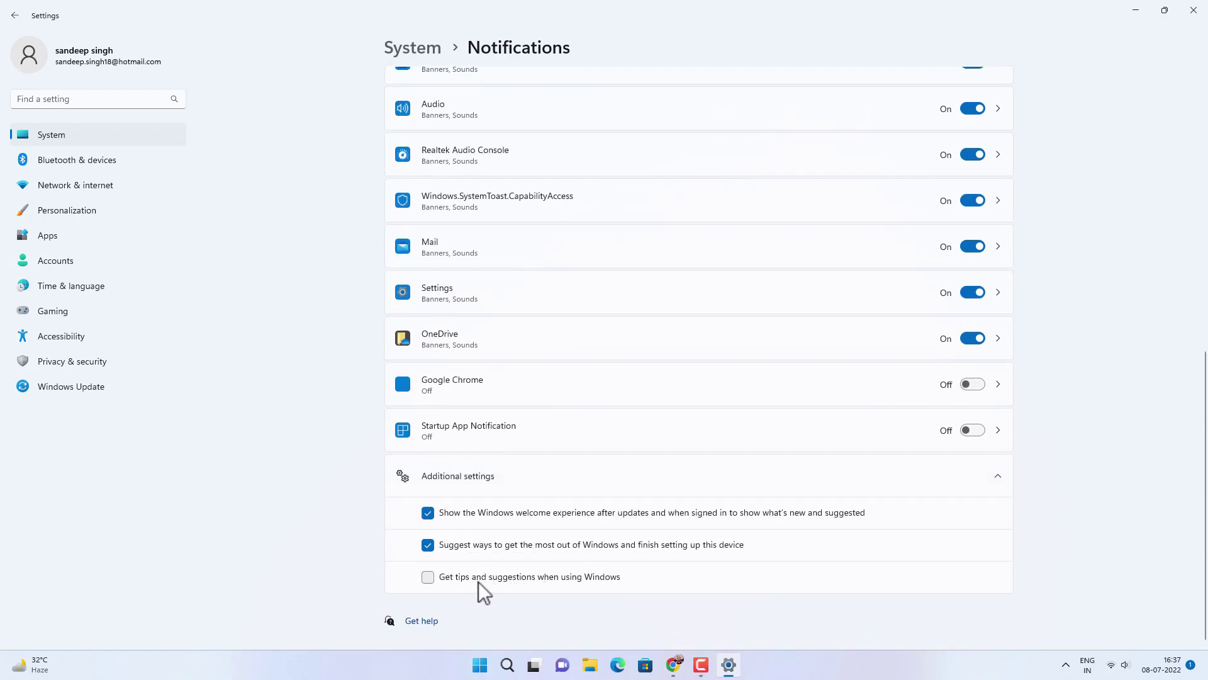
left_click(481, 546)
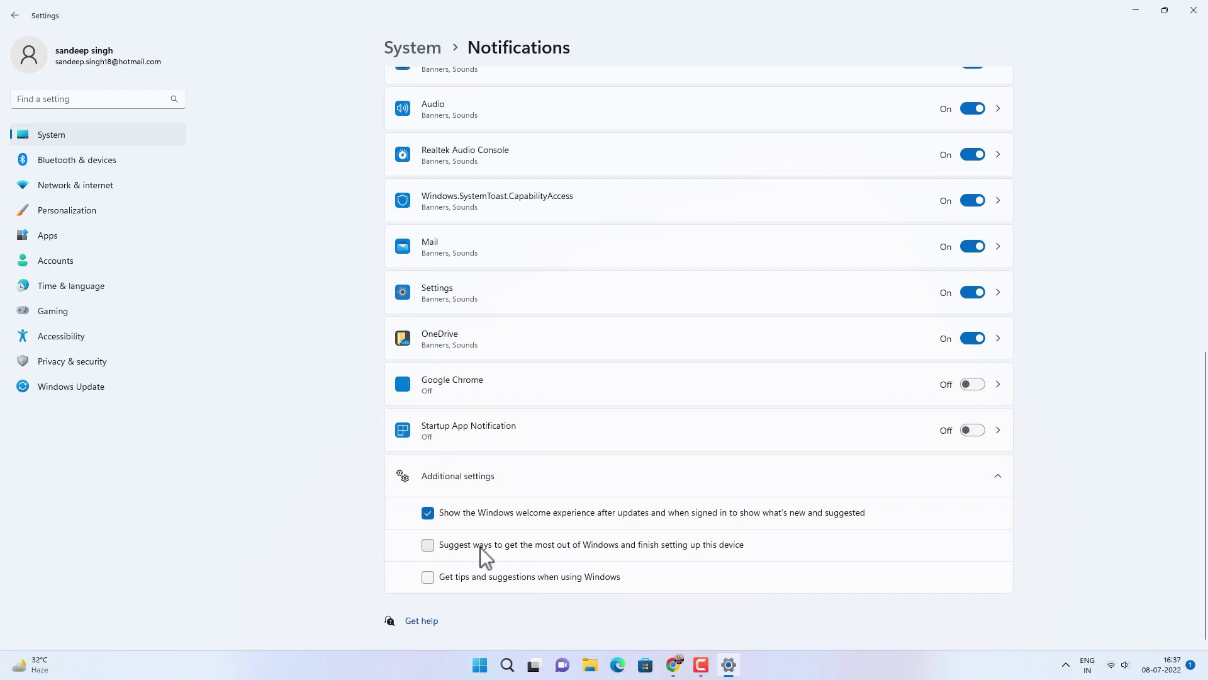
left_click(493, 516)
scroll(364, 515, "up", 8)
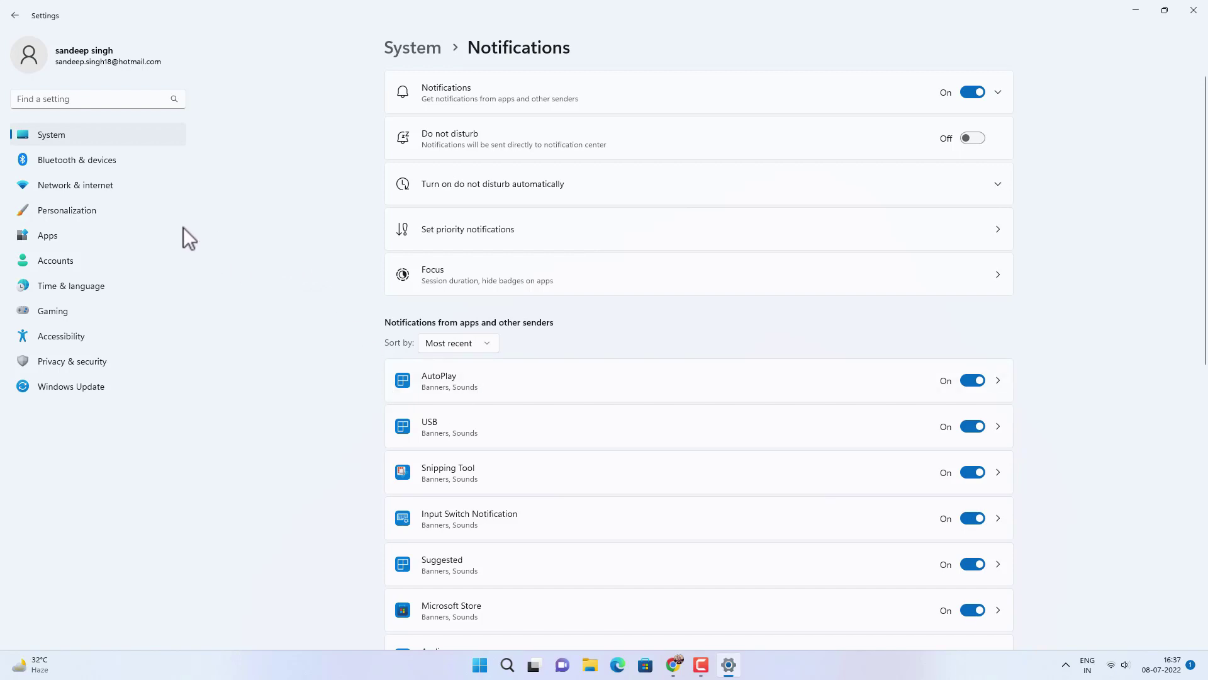
Switch Transparency effects to Off in Personalization > Colors.
left_click(81, 213)
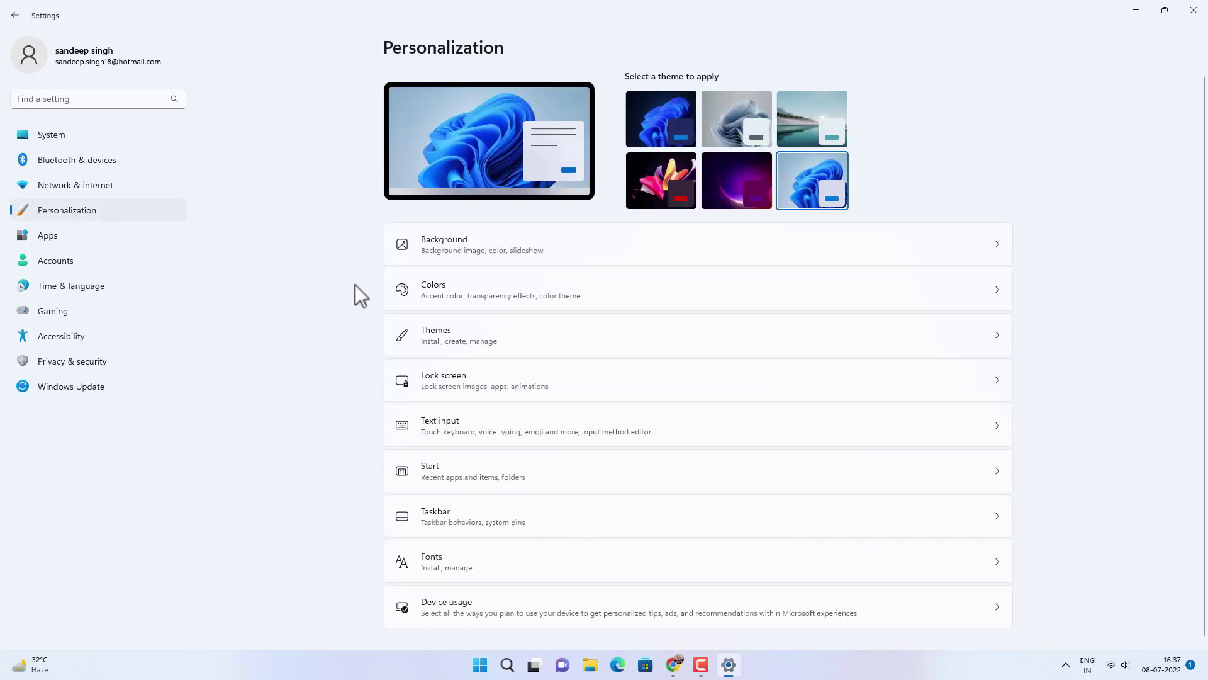
left_click(744, 295)
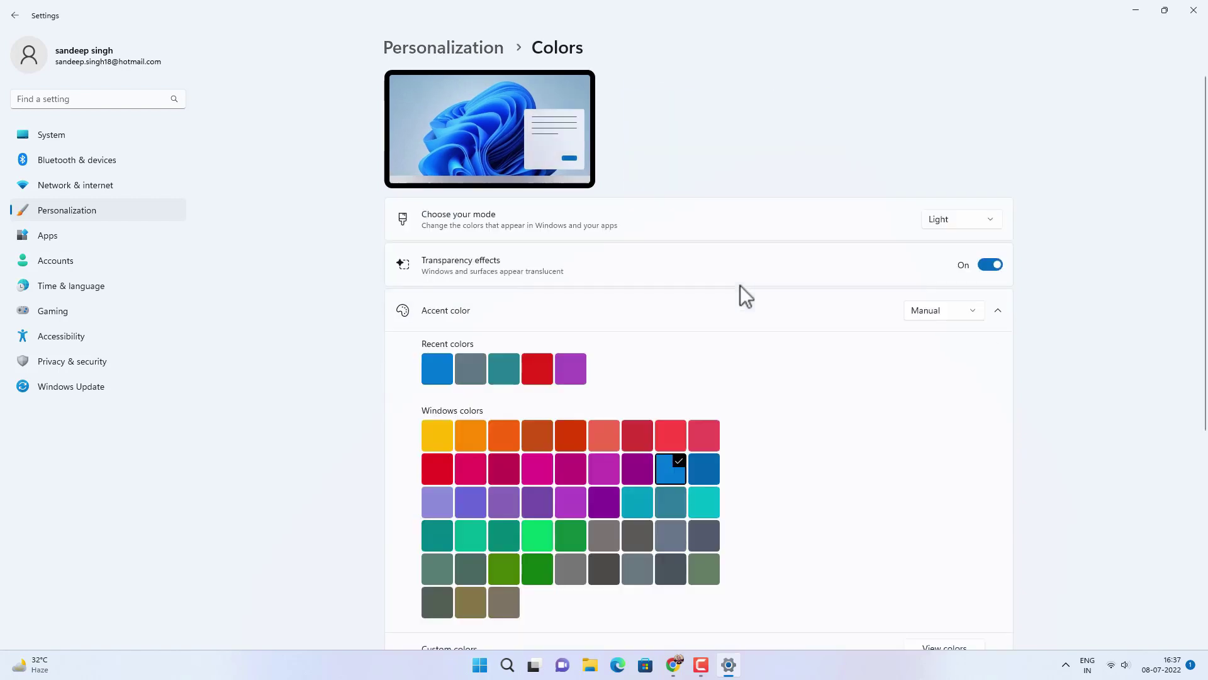
left_click(988, 270)
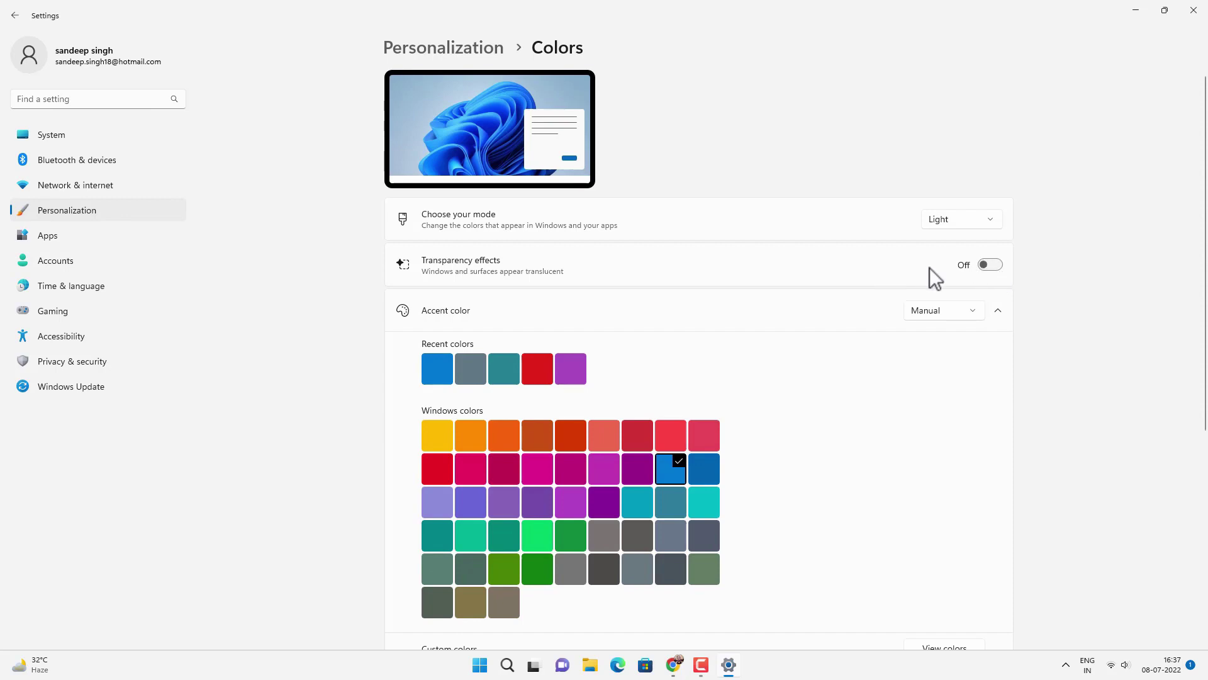
left_click(991, 268)
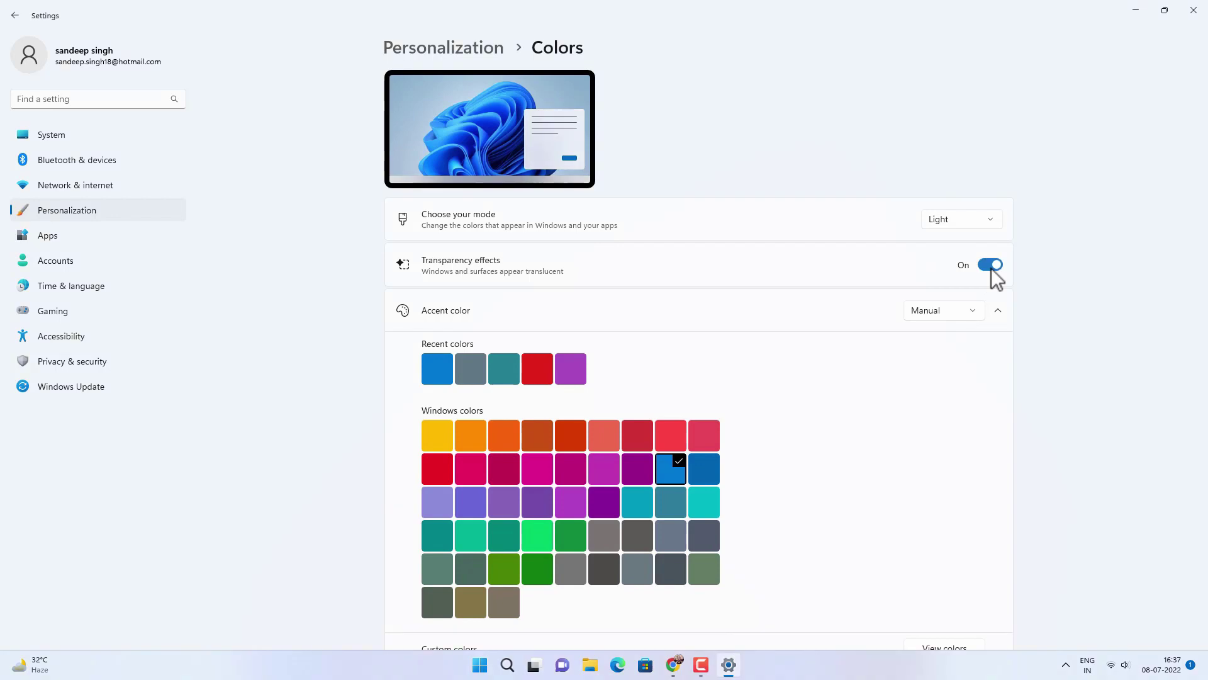
left_click(983, 267)
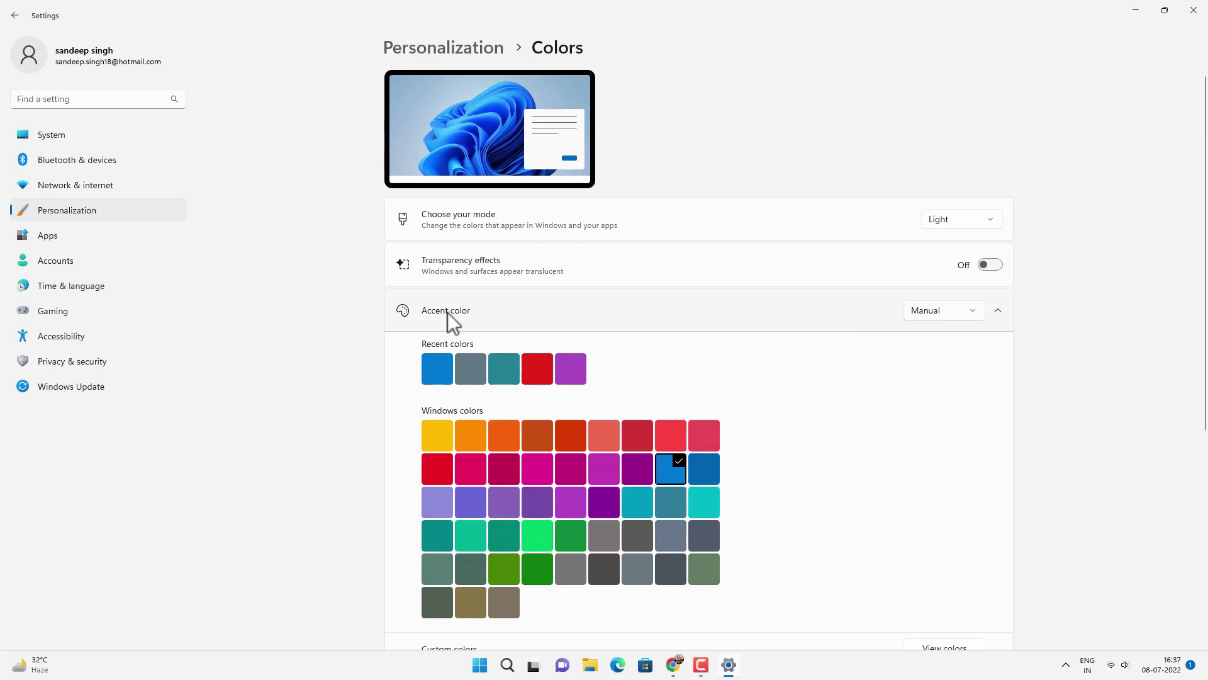
Check the Game Mode page under Gaming, then return to the Gaming list.
left_click(60, 312)
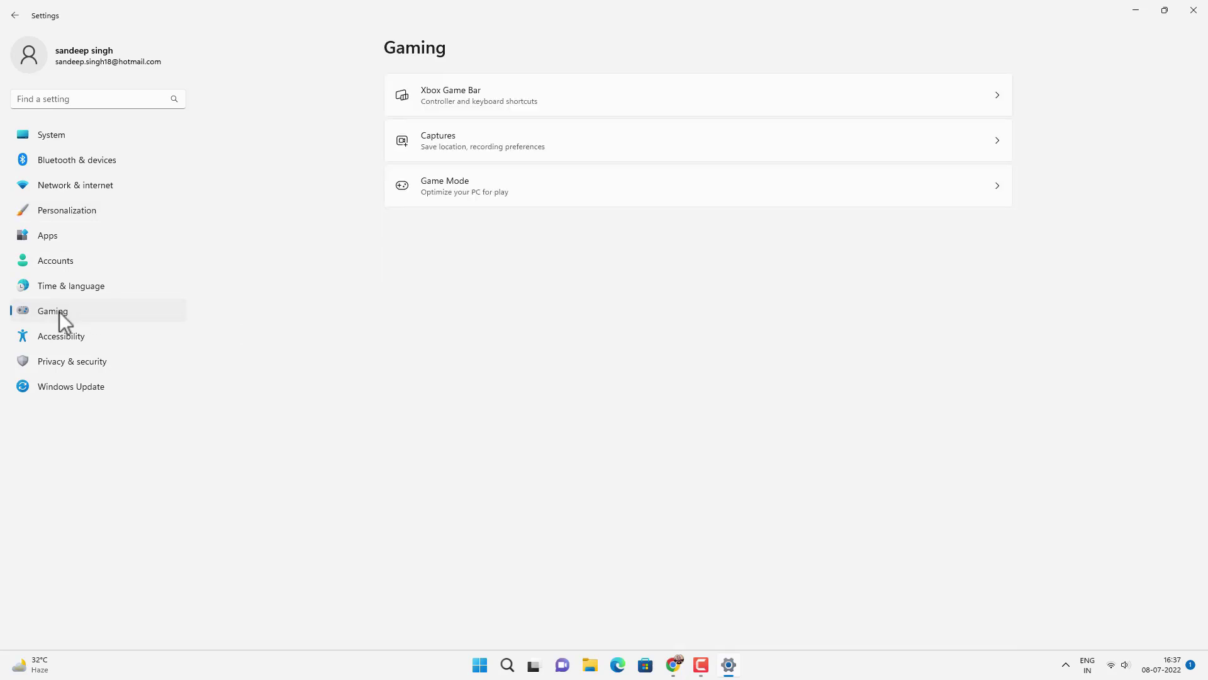
left_click(587, 192)
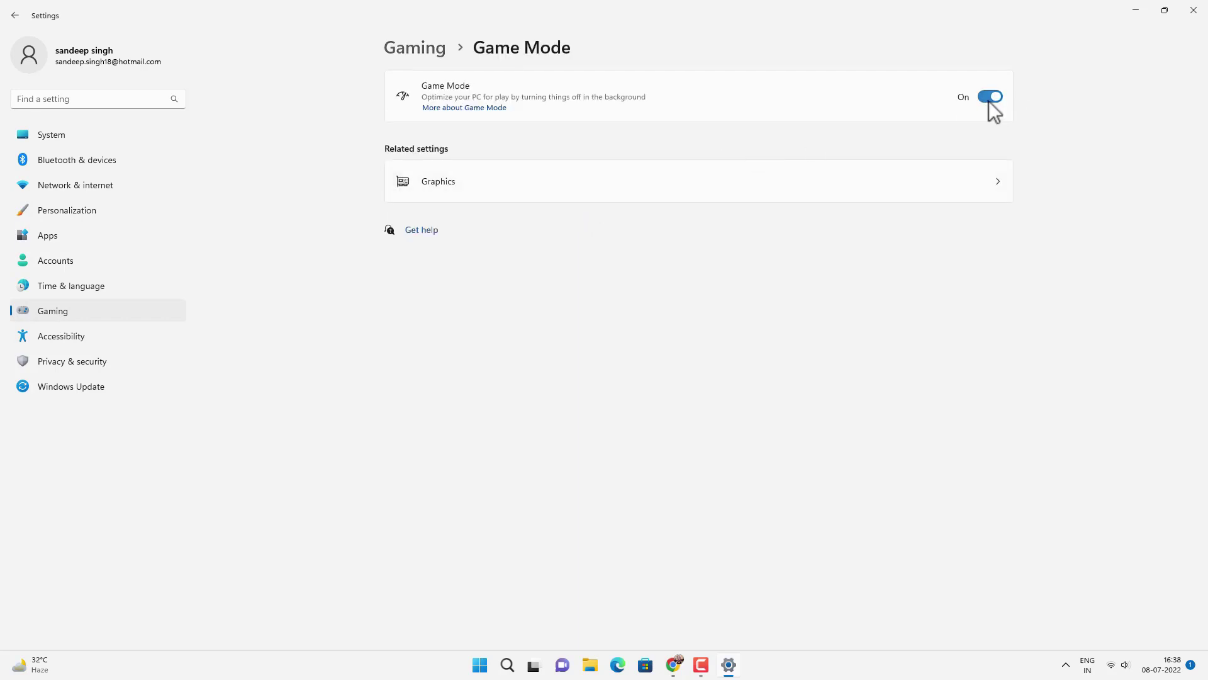
left_click(424, 53)
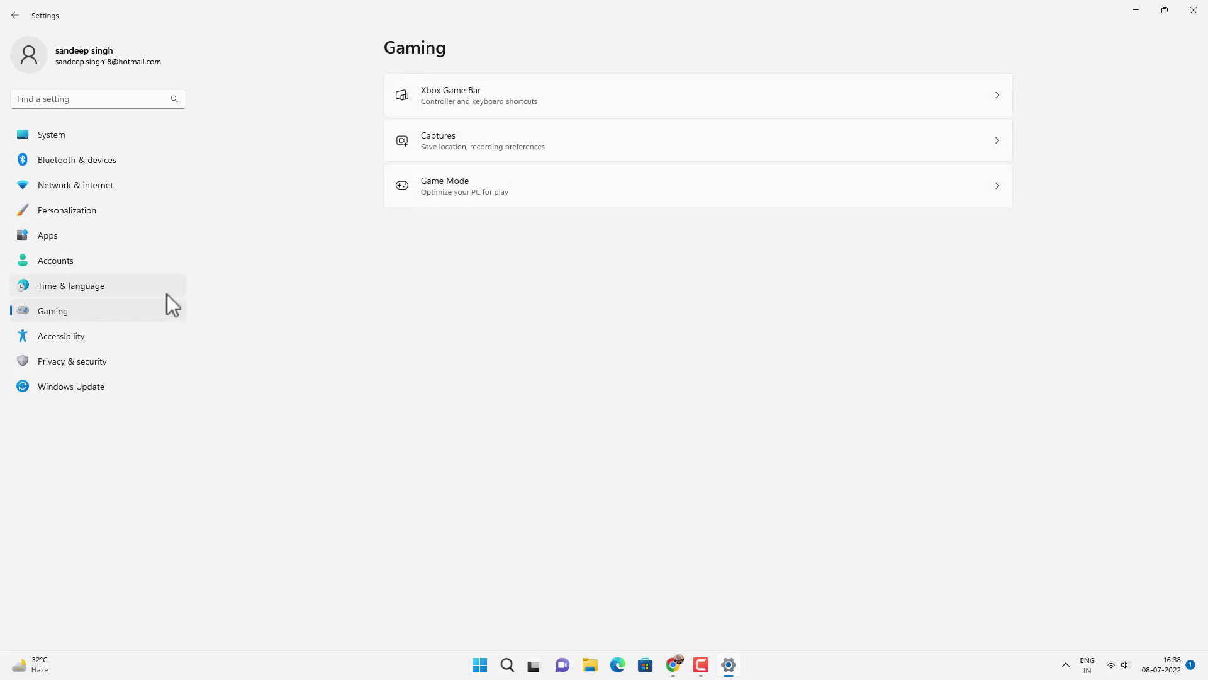
In Apps > Startup sorted by status, disable AnyDesk, Cortana, Chrome, MSI Center, Edge, OneDrive, Teams, Power Automate.
left_click(180, 243)
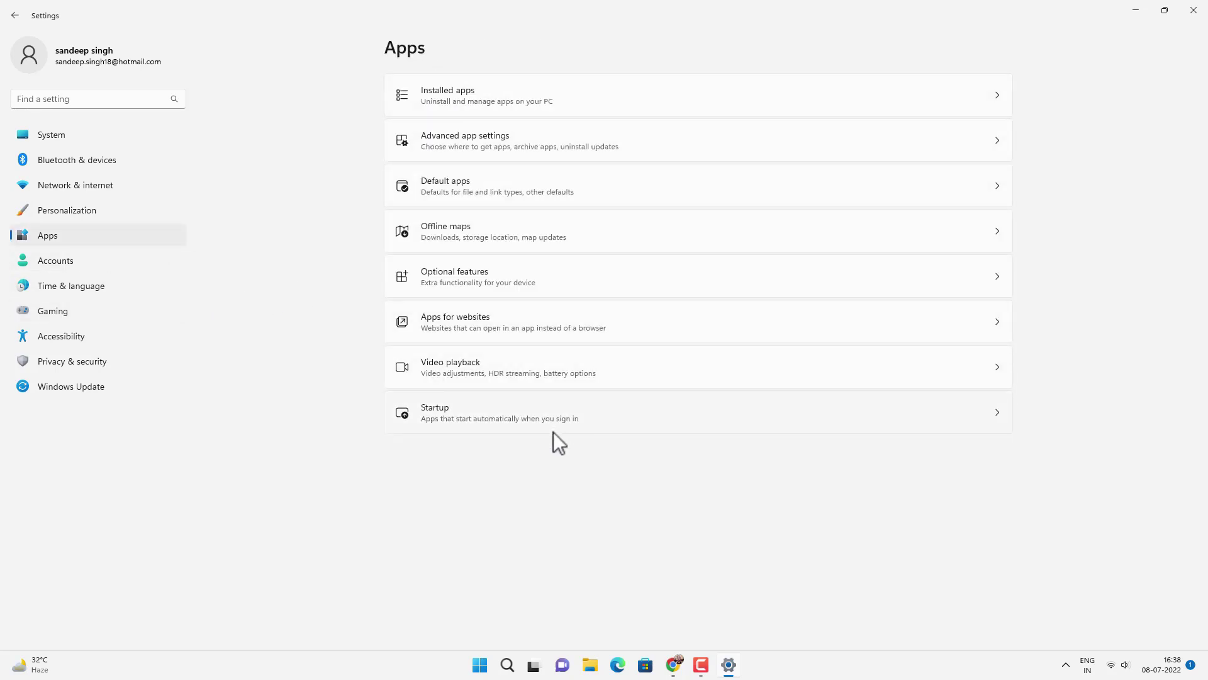
left_click(571, 425)
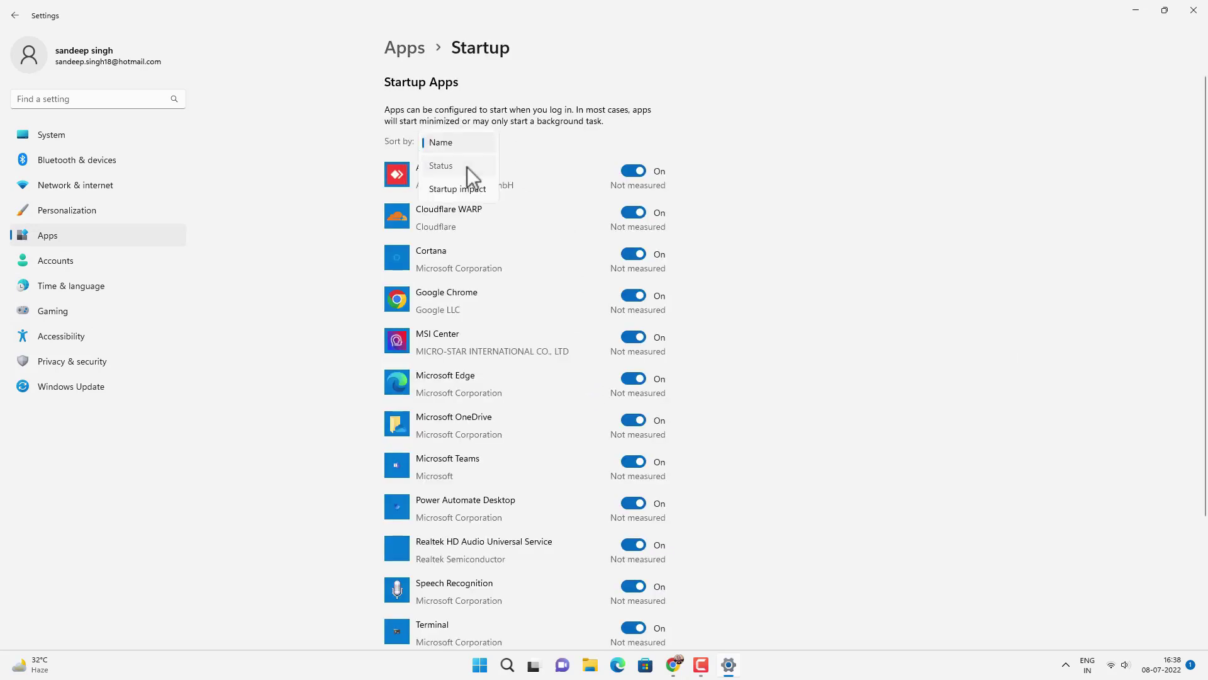
left_click(467, 167)
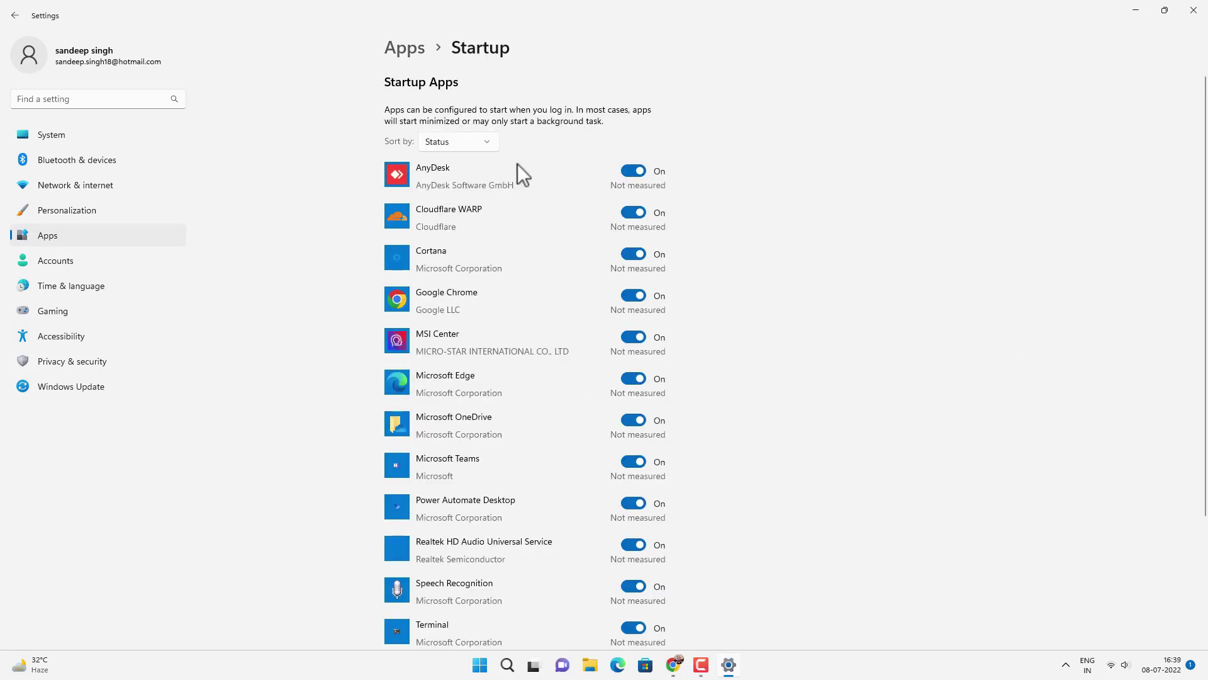
left_click(627, 173)
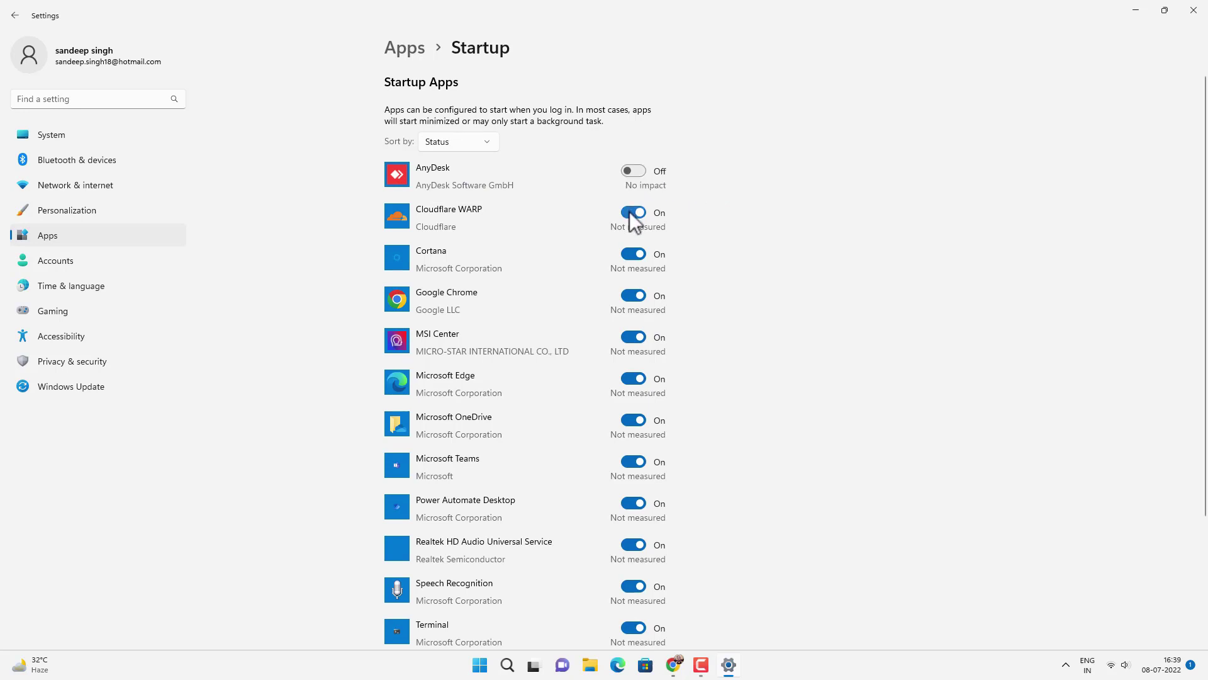
left_click(633, 254)
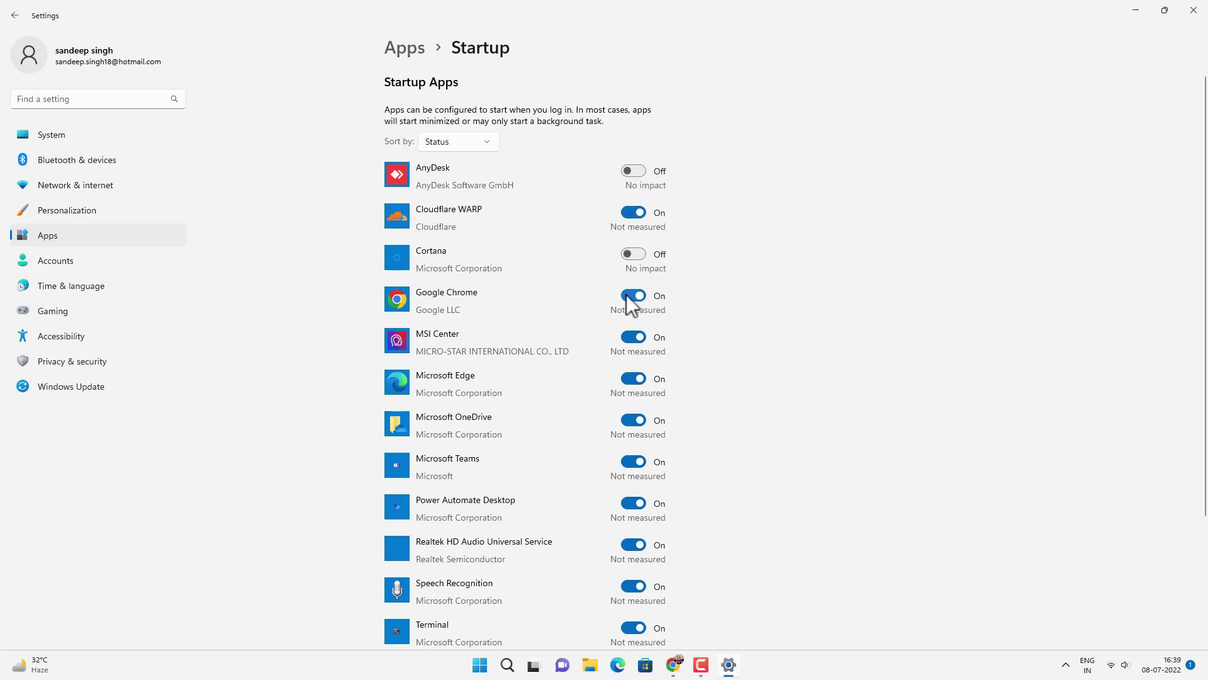
left_click(629, 296)
left_click(632, 337)
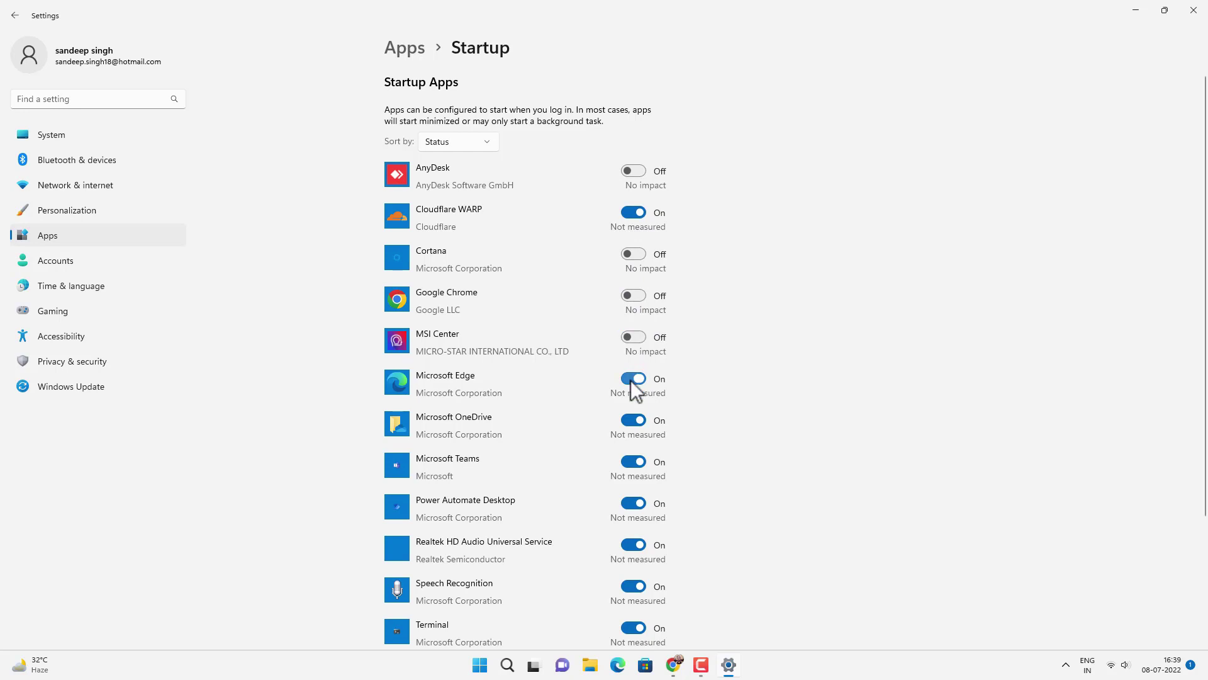
left_click(633, 378)
left_click(632, 419)
left_click(633, 460)
left_click(634, 503)
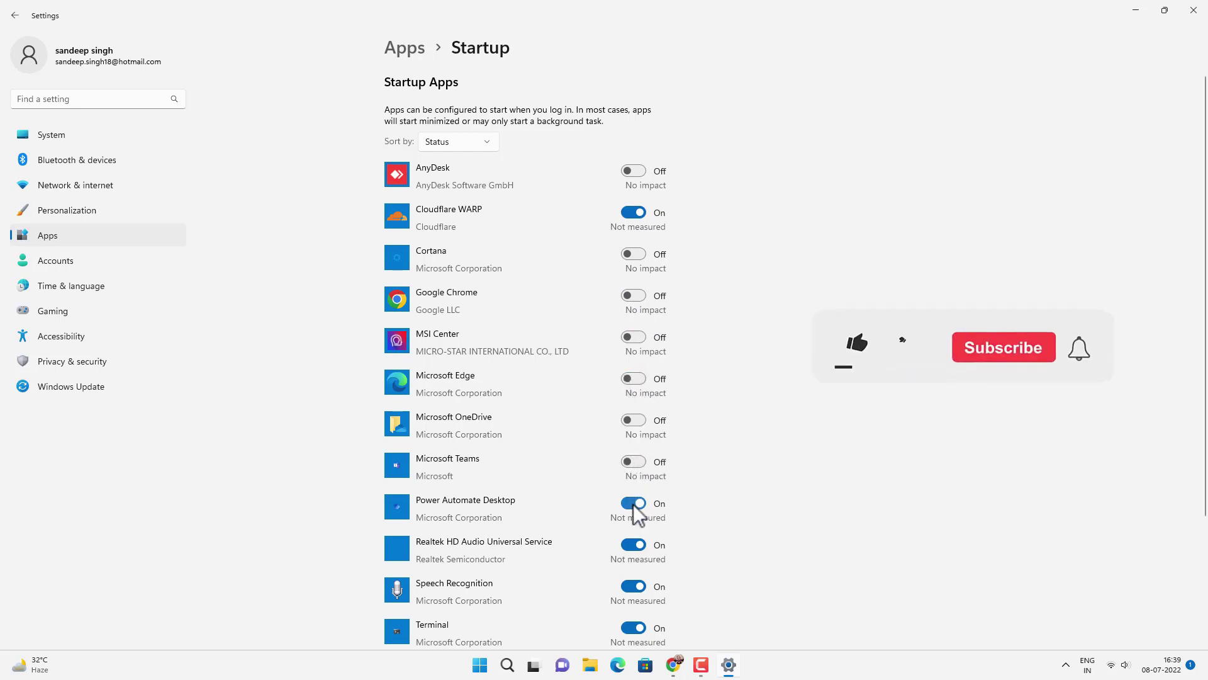
Disable Realtek Audio, Speech Recognition, Terminal, Vanguard tray and Windows Security startup items, then close Settings.
scroll(637, 484, "down", 1)
scroll(637, 484, "down", 3)
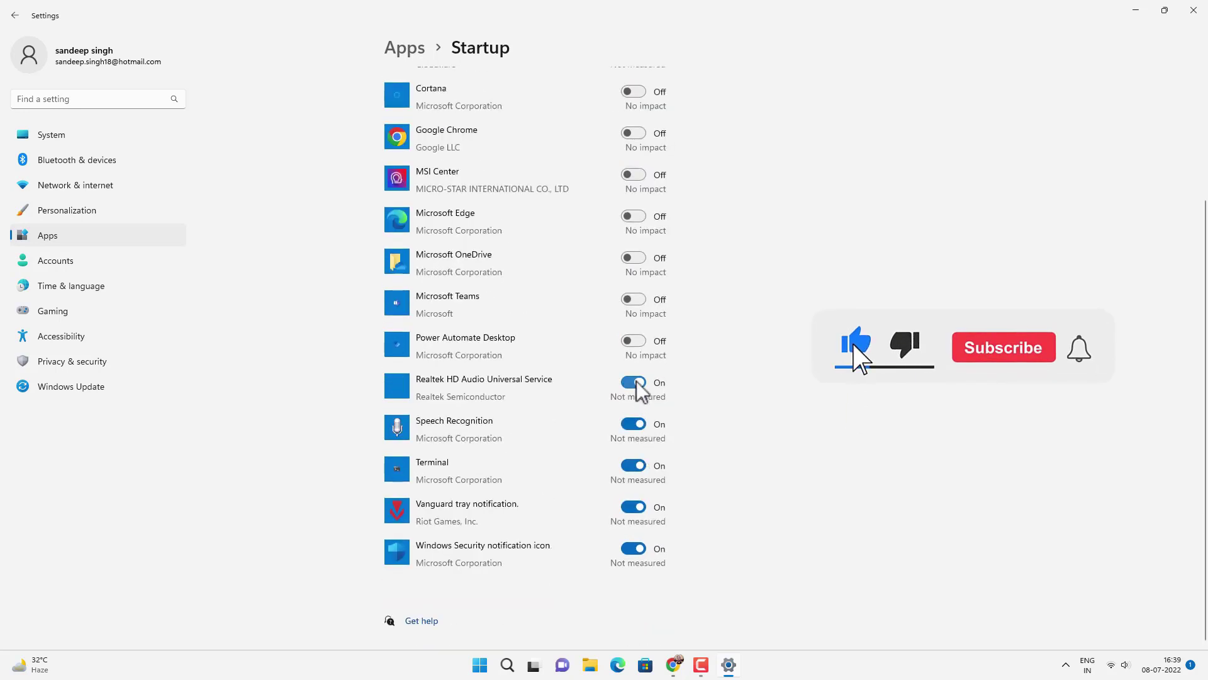
left_click(634, 382)
left_click(635, 425)
left_click(634, 466)
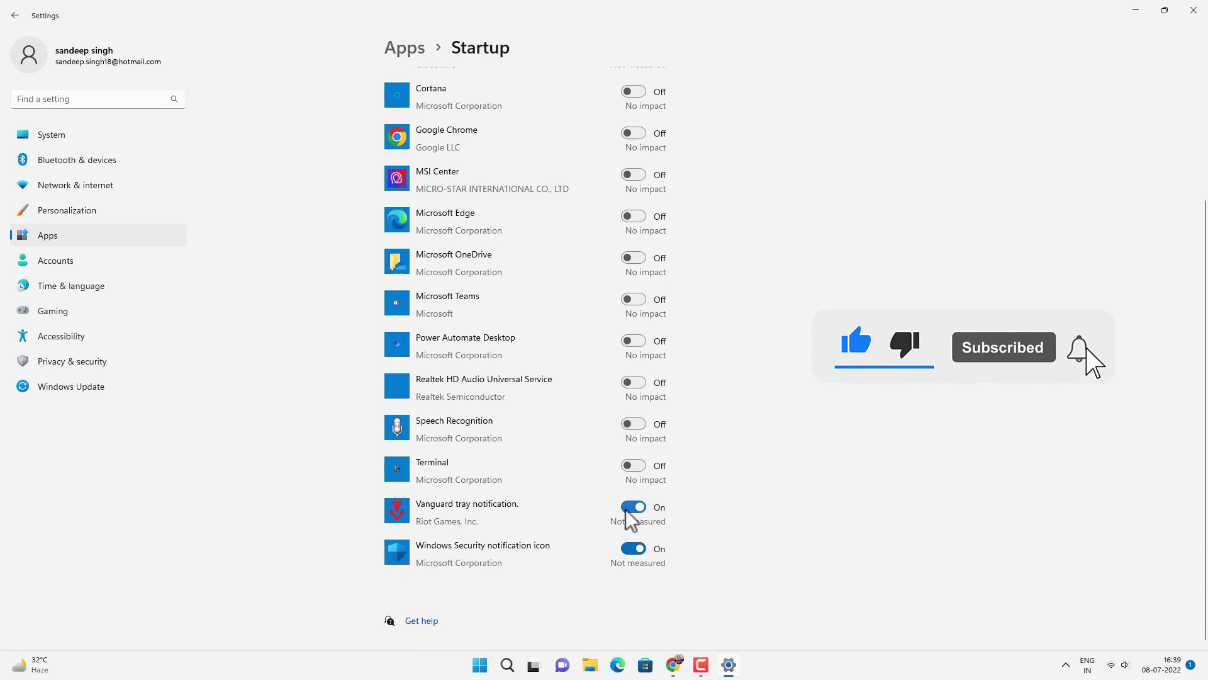
left_click(628, 510)
left_click(633, 548)
scroll(579, 400, "up", 4)
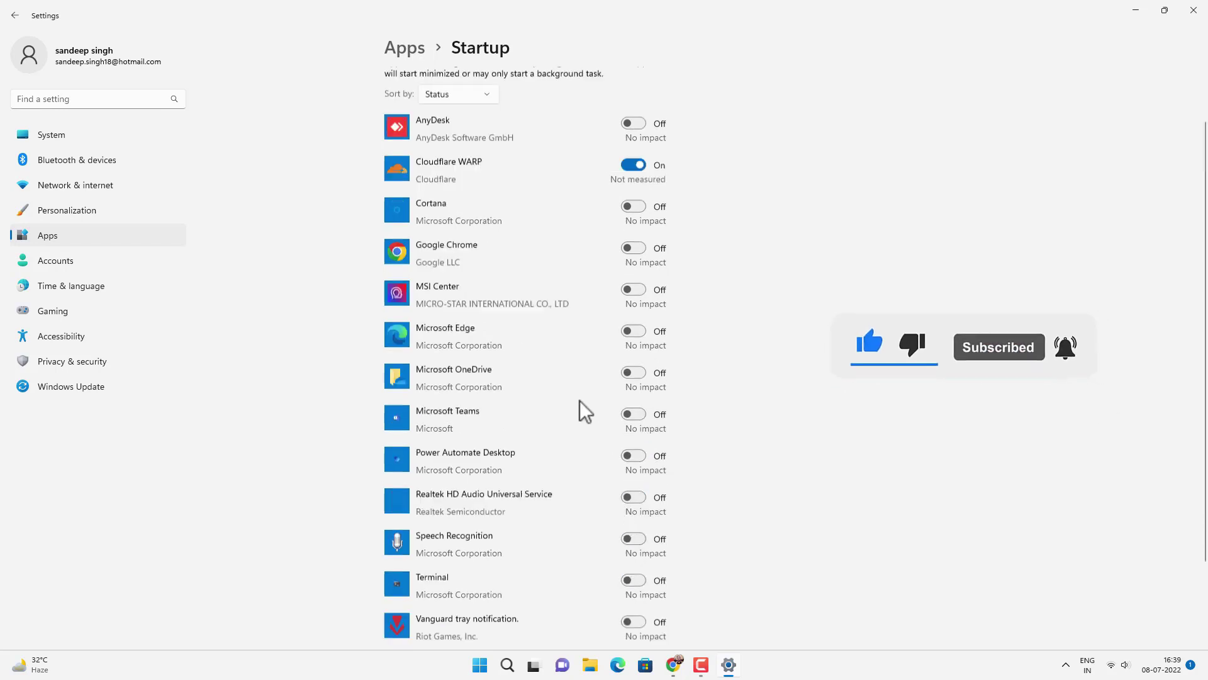
left_click(1194, 10)
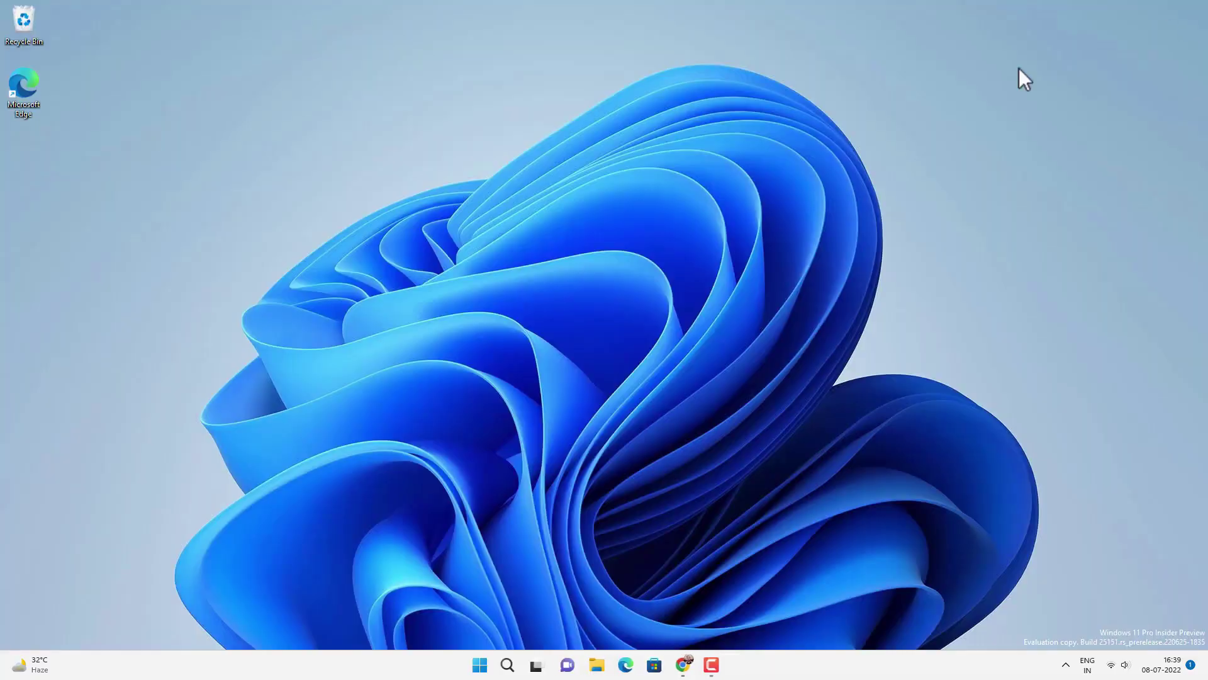